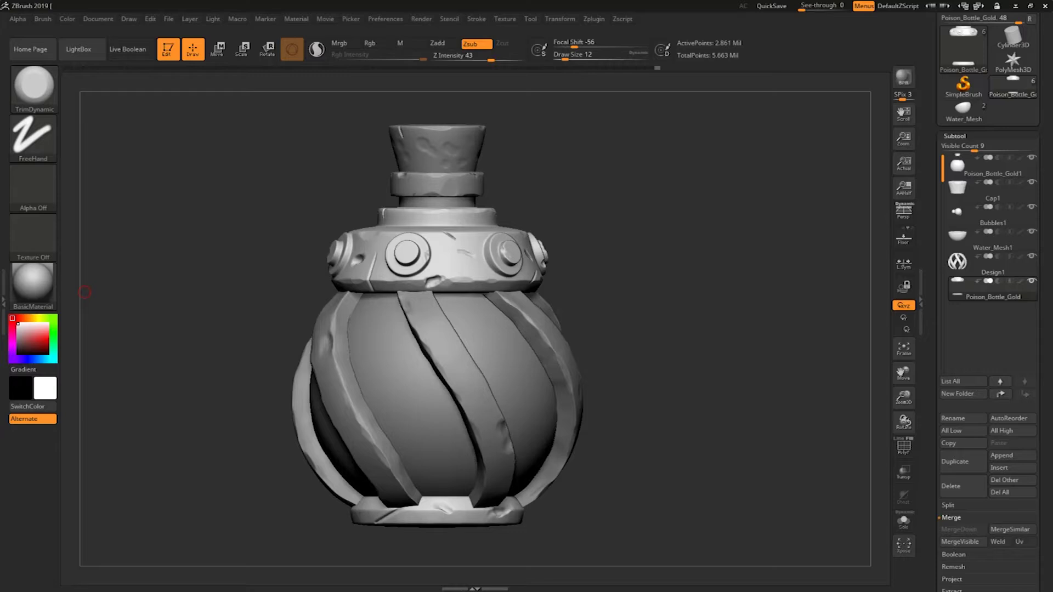
Step: Orbit the bottle around its vertical axis and dismiss the stray curve along the rim
{"action": "left_click_drag", "start_coordinate": [634, 358], "coordinate": [645, 311]}
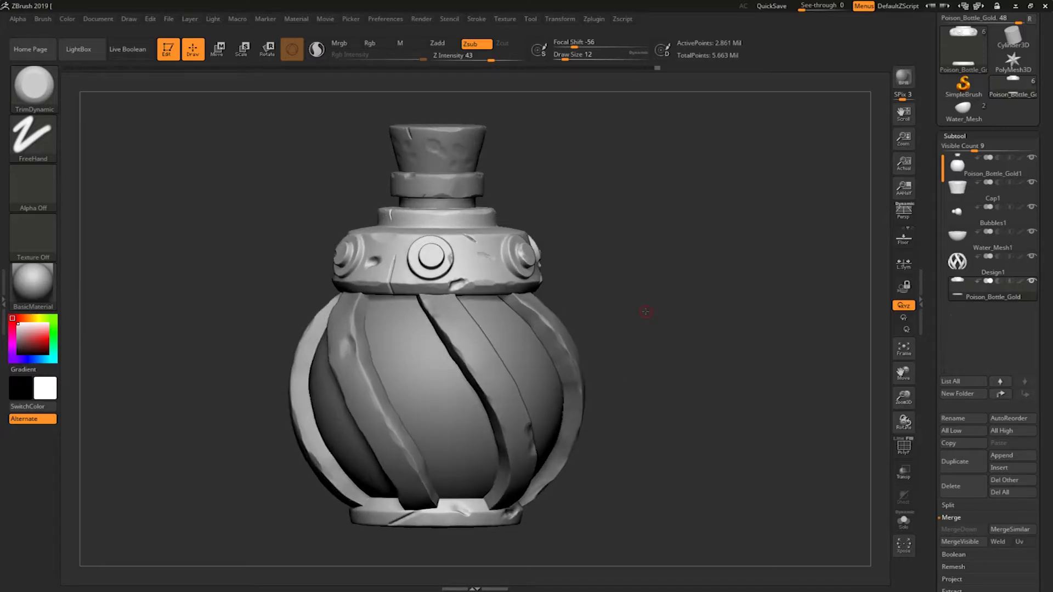
{"action": "mouse_move", "coordinate": [719, 401]}
{"action": "left_mouse_down"}
{"action": "mouse_move", "coordinate": [778, 385]}
{"action": "mouse_move", "coordinate": [768, 381]}
{"action": "left_mouse_up"}
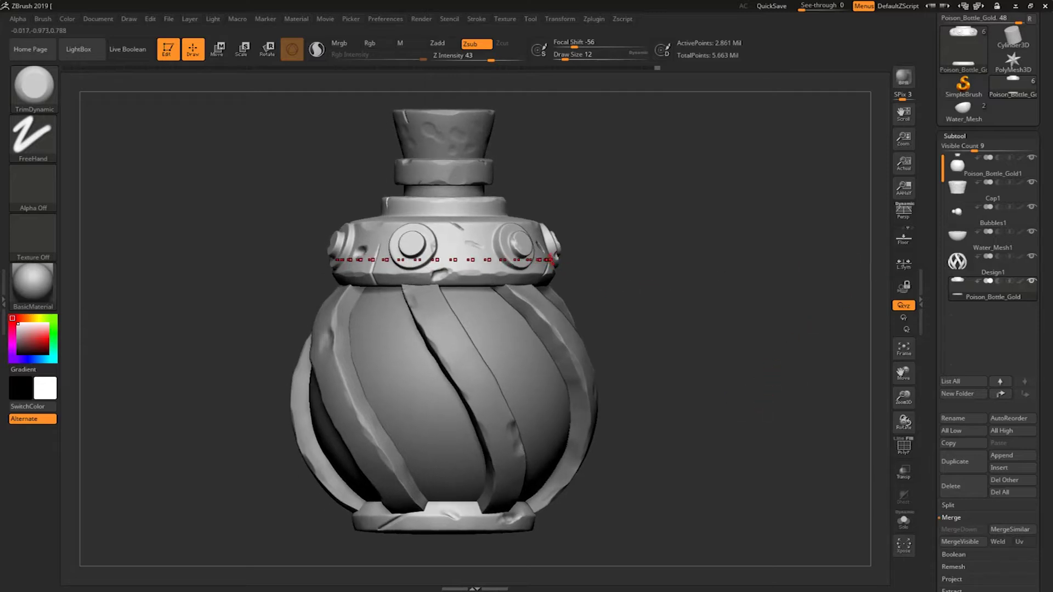
{"action": "left_click_drag", "start_coordinate": [553, 261], "coordinate": [554, 309]}
{"action": "left_click", "coordinate": [565, 135]}
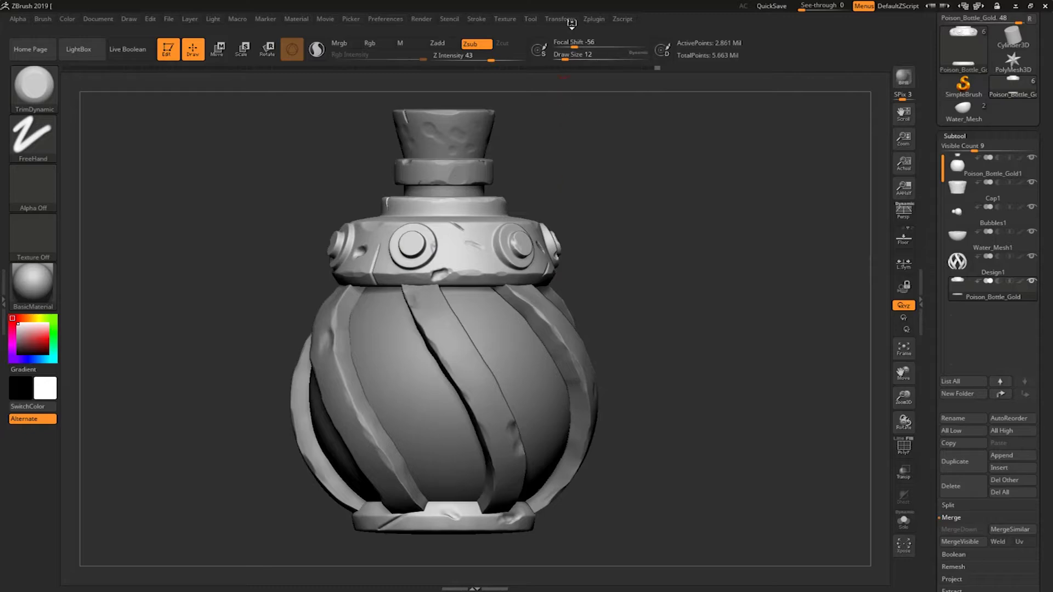
{"action": "left_click", "coordinate": [571, 23]}
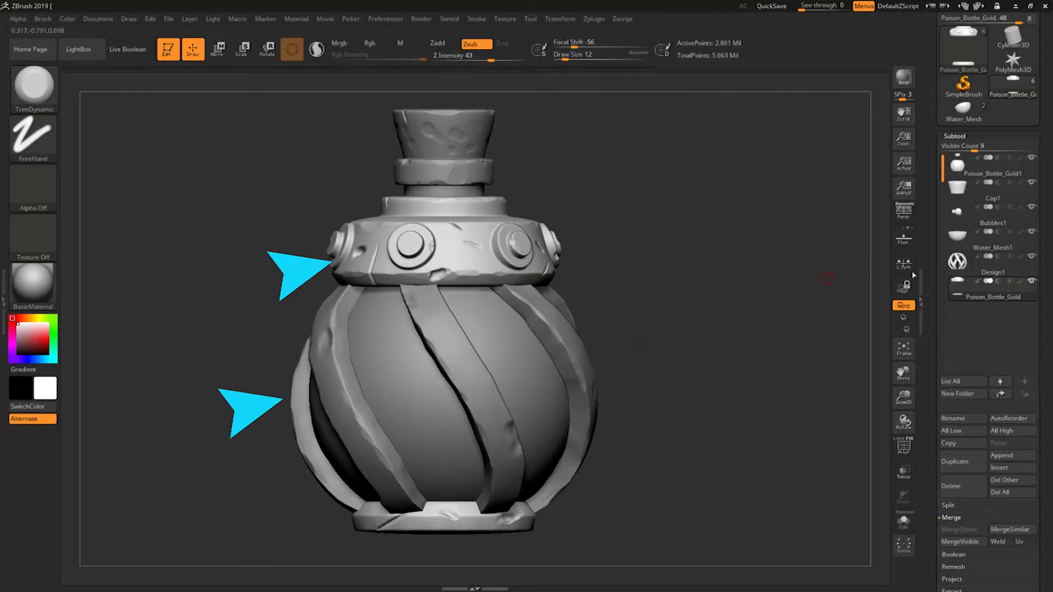
Step: Hide Poison_Bottle_Gold1, Cap1, Bubbles1 and Water_Mesh1, then tilt the view to see the underside
{"action": "left_click", "coordinate": [1031, 160]}
{"action": "left_click", "coordinate": [1033, 185]}
{"action": "left_click", "coordinate": [1032, 207]}
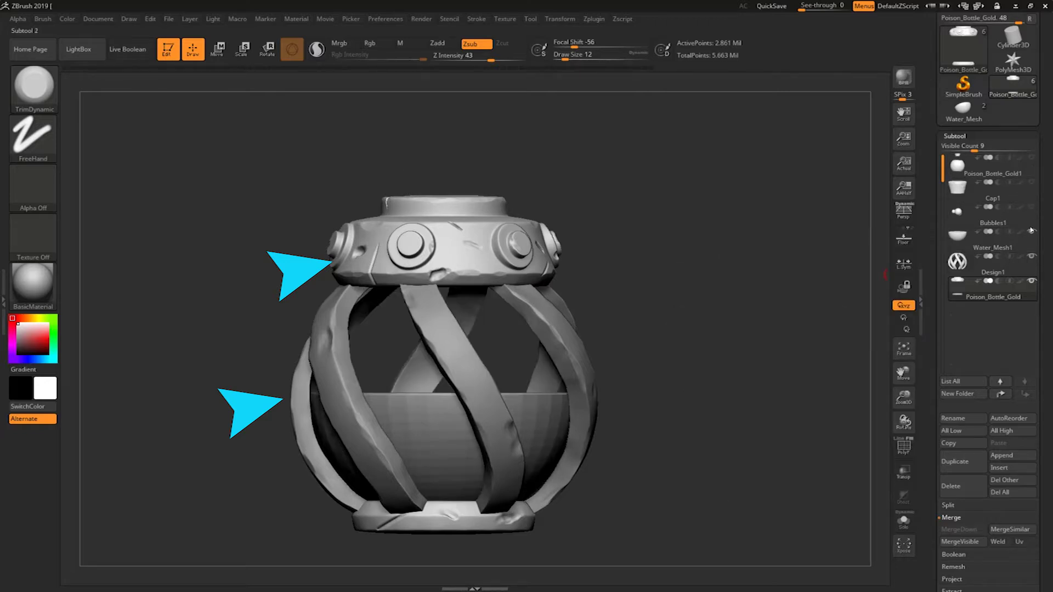
{"action": "left_click", "coordinate": [1033, 232]}
{"action": "left_click_drag", "start_coordinate": [759, 335], "coordinate": [821, 299]}
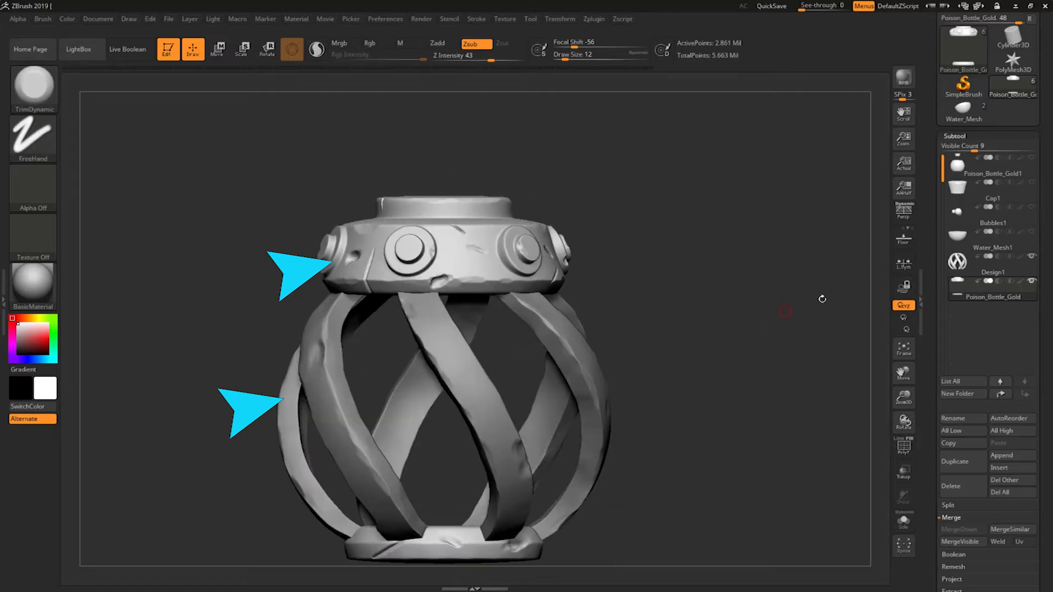
Step: Turn on Transp and Ghost, and zoom in on where the bands meet the rim
{"action": "left_click", "coordinate": [904, 471]}
{"action": "left_click", "coordinate": [905, 496]}
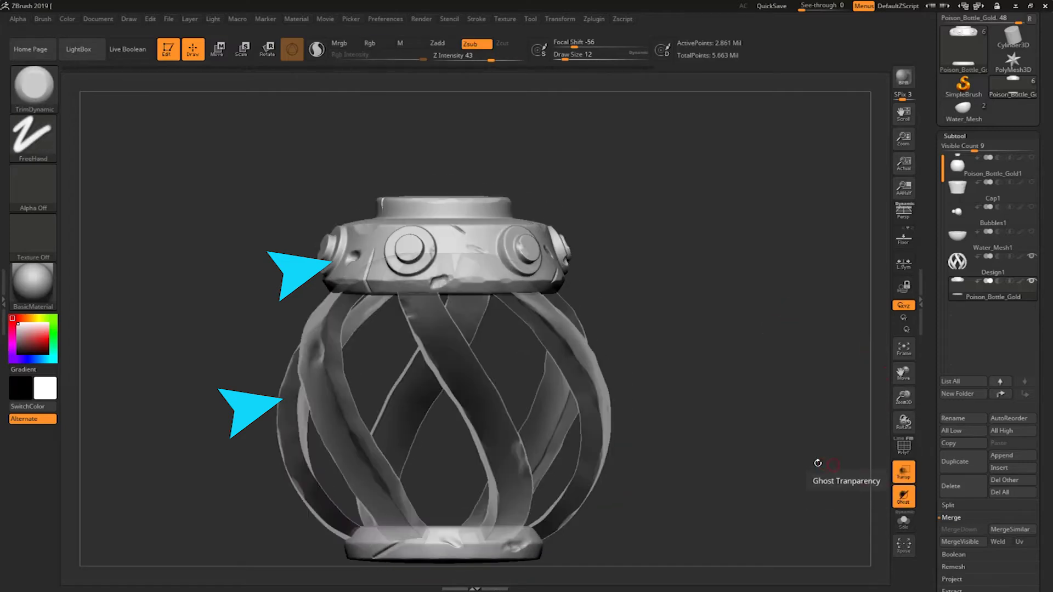
{"action": "mouse_move", "coordinate": [817, 452]}
{"action": "left_mouse_down", "text": "alt"}
{"action": "mouse_move", "coordinate": [827, 399]}
{"action": "mouse_move", "coordinate": [846, 438]}
{"action": "mouse_move", "coordinate": [843, 381]}
{"action": "left_mouse_up", "text": "alt"}
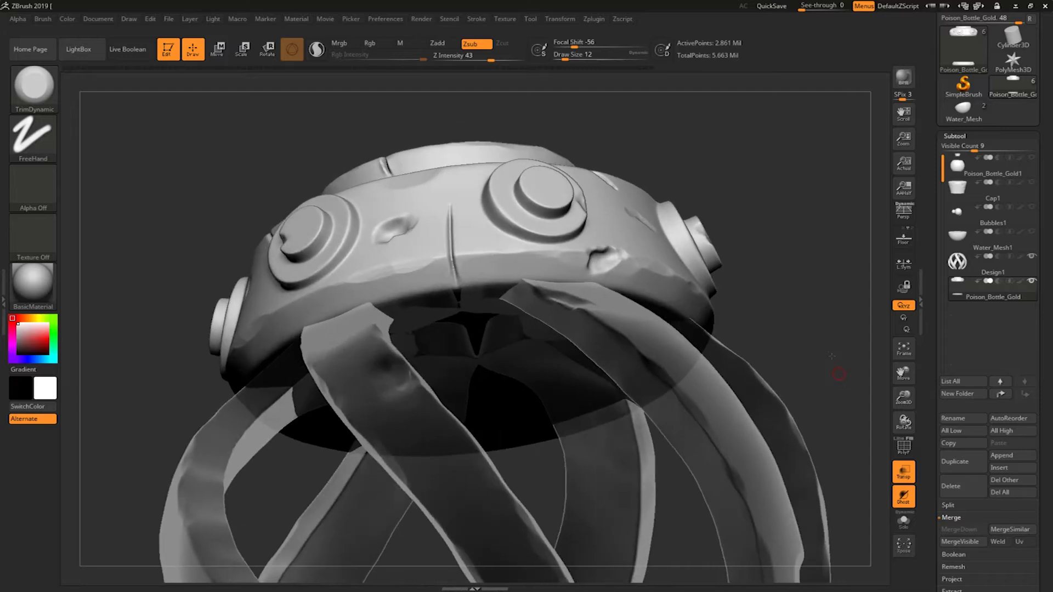
{"action": "mouse_move", "coordinate": [843, 380]}
{"action": "left_mouse_down"}
{"action": "mouse_move", "coordinate": [781, 347]}
{"action": "mouse_move", "coordinate": [788, 467]}
{"action": "mouse_move", "coordinate": [754, 479]}
{"action": "mouse_move", "coordinate": [758, 436]}
{"action": "mouse_move", "coordinate": [818, 409]}
{"action": "left_mouse_up"}
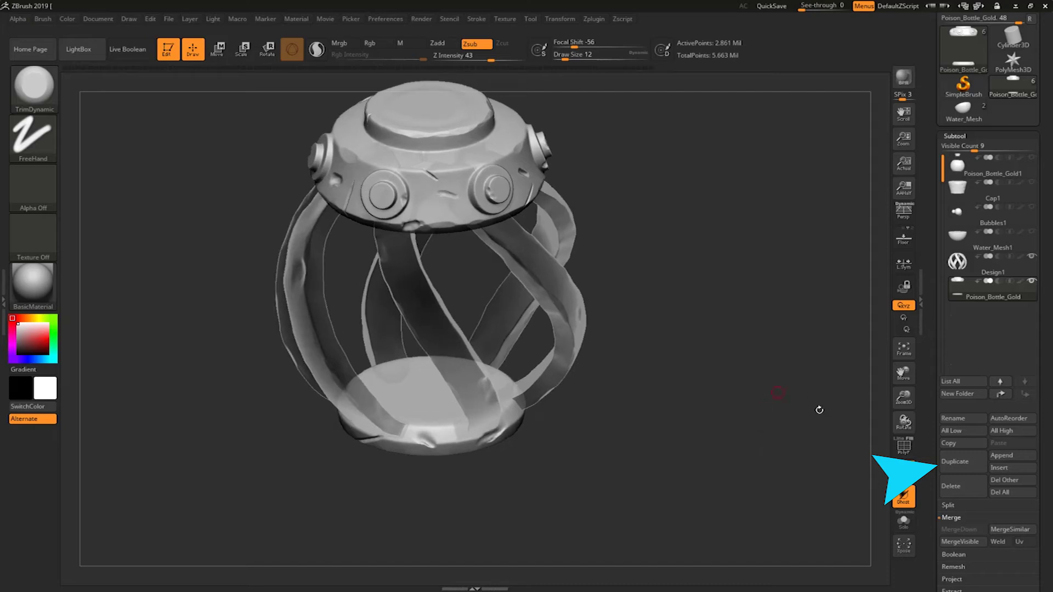
Step: Turn off Ghost and duplicate Design1 to create Design2
{"action": "left_click", "coordinate": [903, 496]}
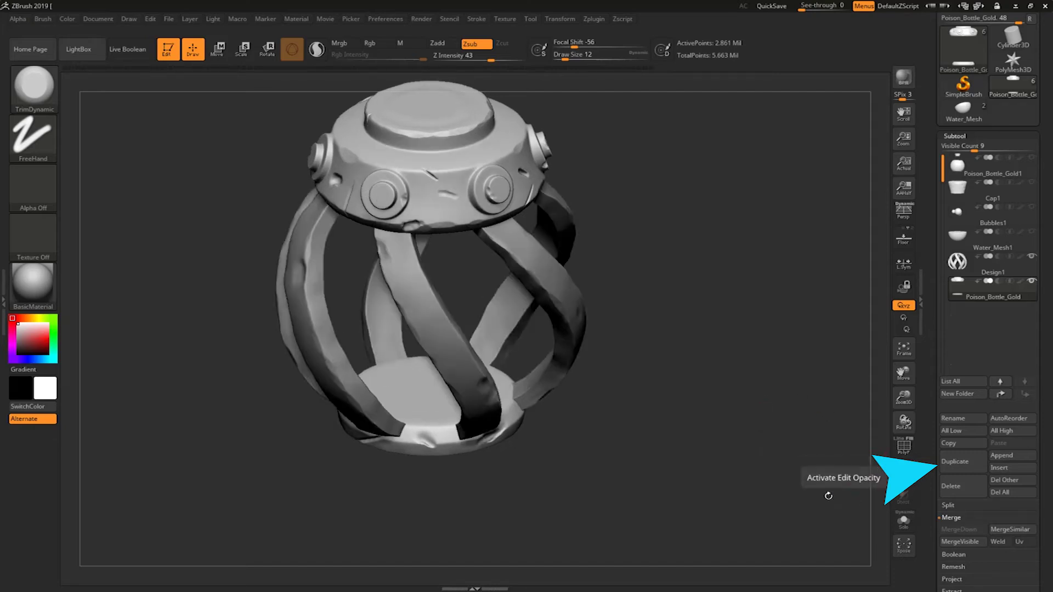
{"action": "mouse_move", "coordinate": [855, 481]}
{"action": "left_mouse_down"}
{"action": "mouse_move", "coordinate": [809, 462]}
{"action": "mouse_move", "coordinate": [864, 420]}
{"action": "left_mouse_up"}
{"action": "left_click", "coordinate": [994, 275]}
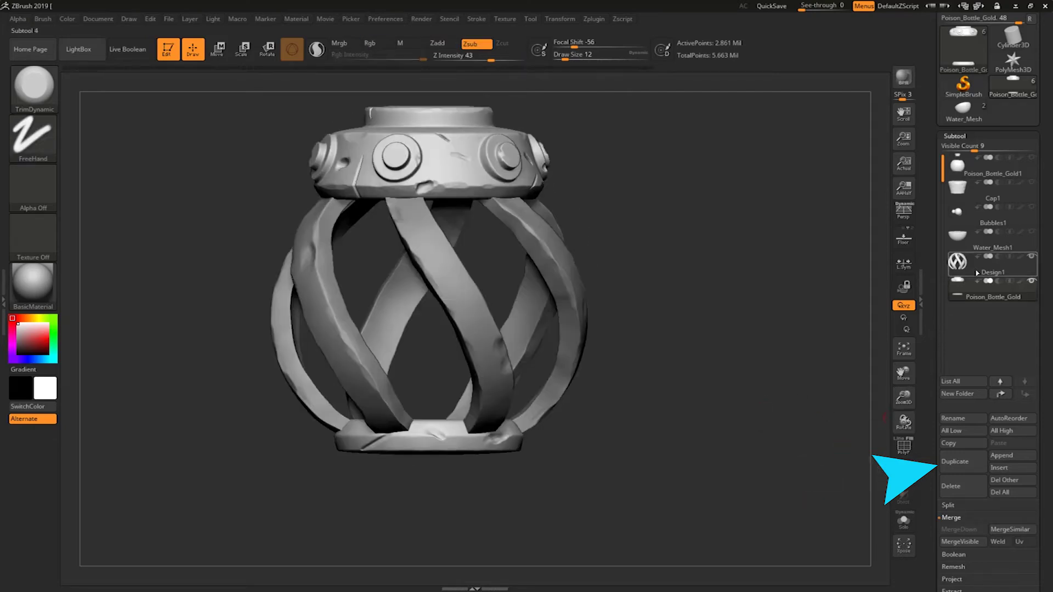
{"action": "left_click", "coordinate": [959, 465]}
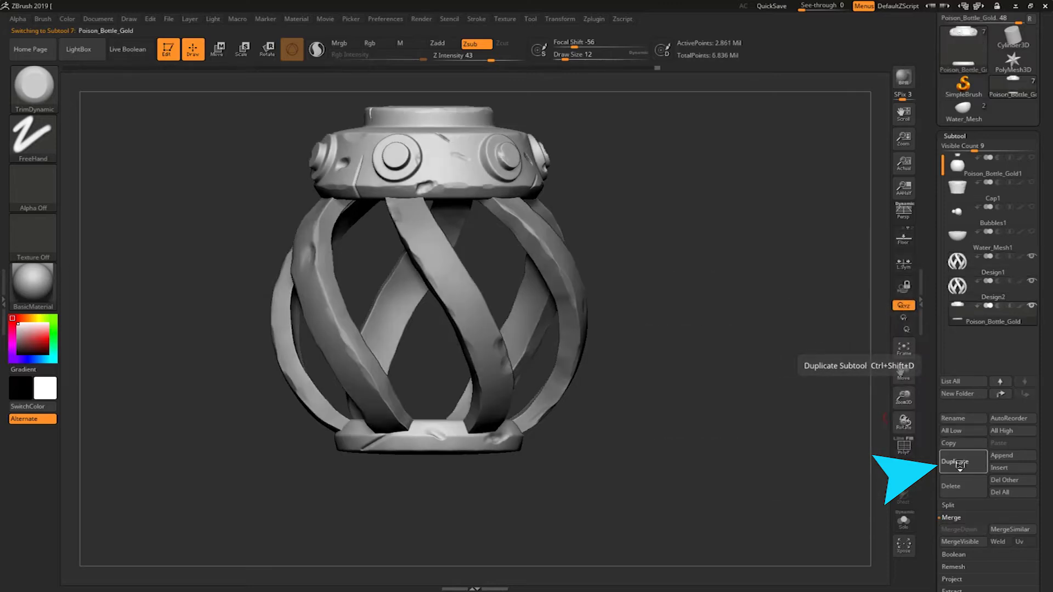
Step: Duplicate Poison_Bottle_Gold, move Design2 below it, and turn Transp on
{"action": "left_click", "coordinate": [959, 465]}
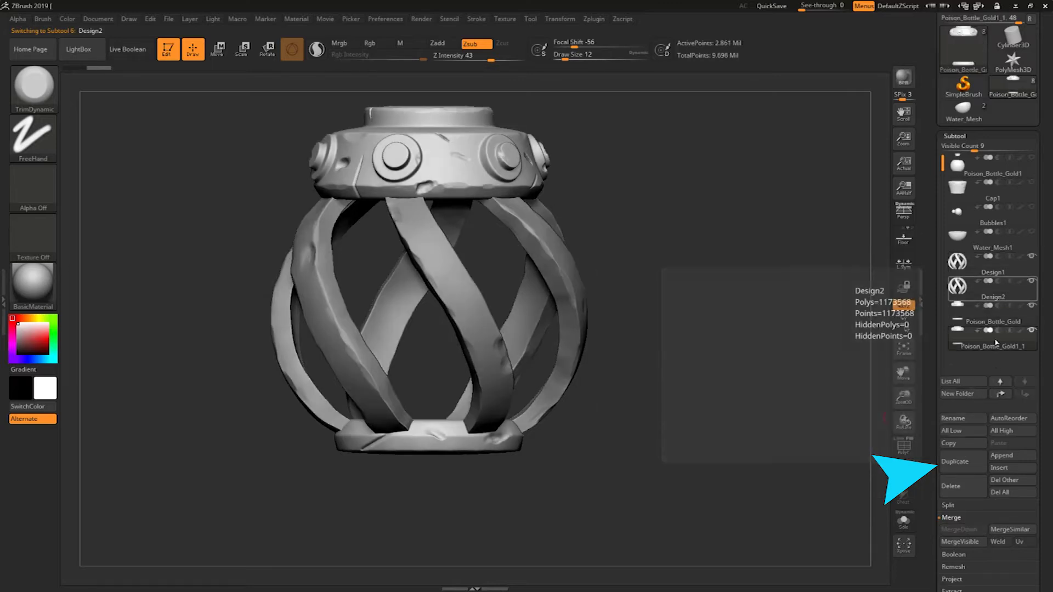
{"action": "left_click", "coordinate": [1024, 395]}
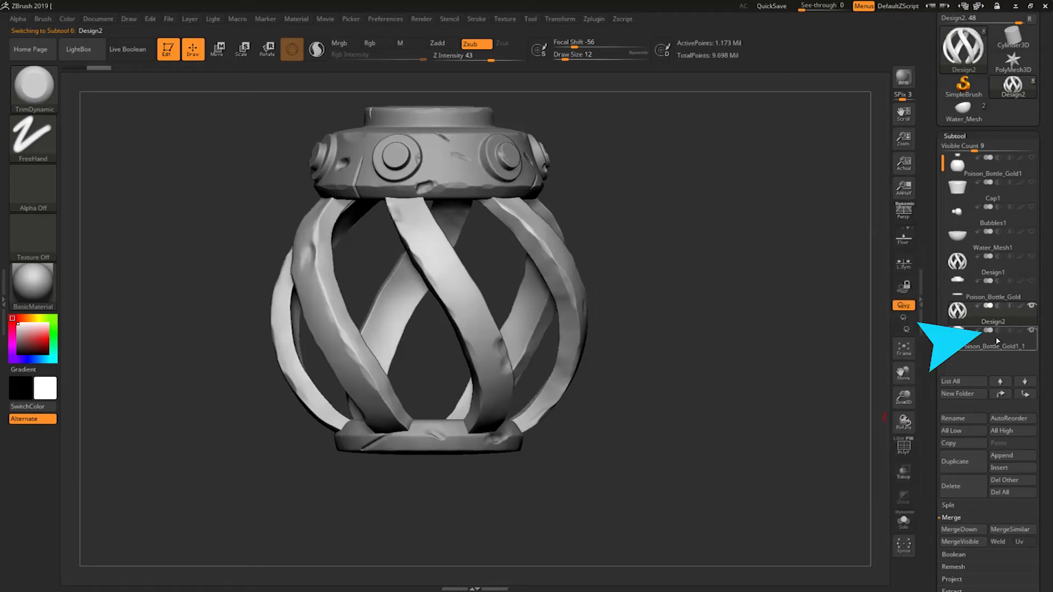
{"action": "mouse_move", "coordinate": [791, 393]}
{"action": "left_mouse_down"}
{"action": "mouse_move", "coordinate": [768, 416]}
{"action": "mouse_move", "coordinate": [746, 413]}
{"action": "left_mouse_up"}
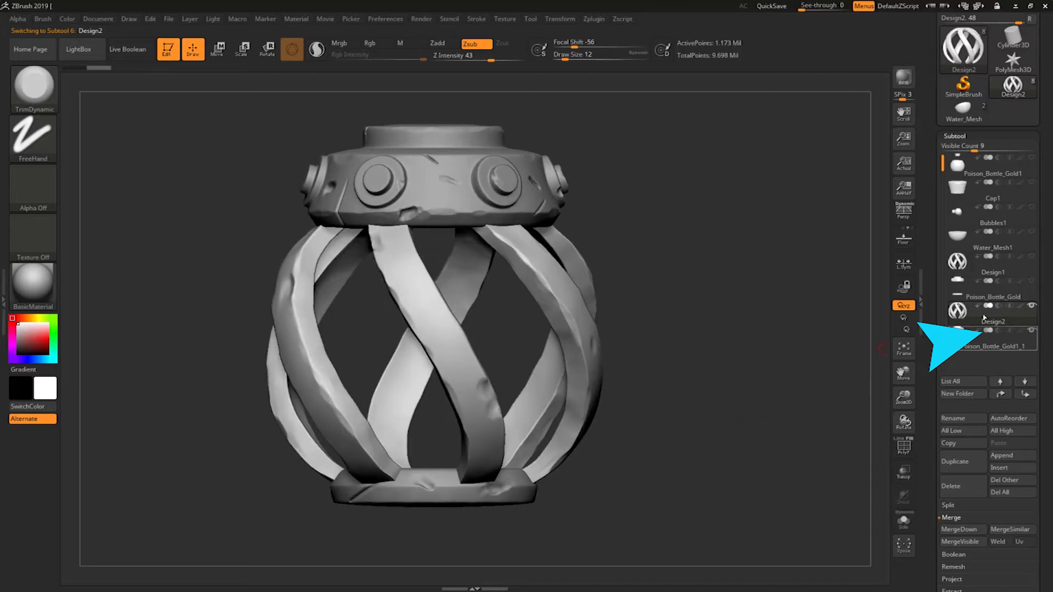
{"action": "mouse_move", "coordinate": [992, 341]}
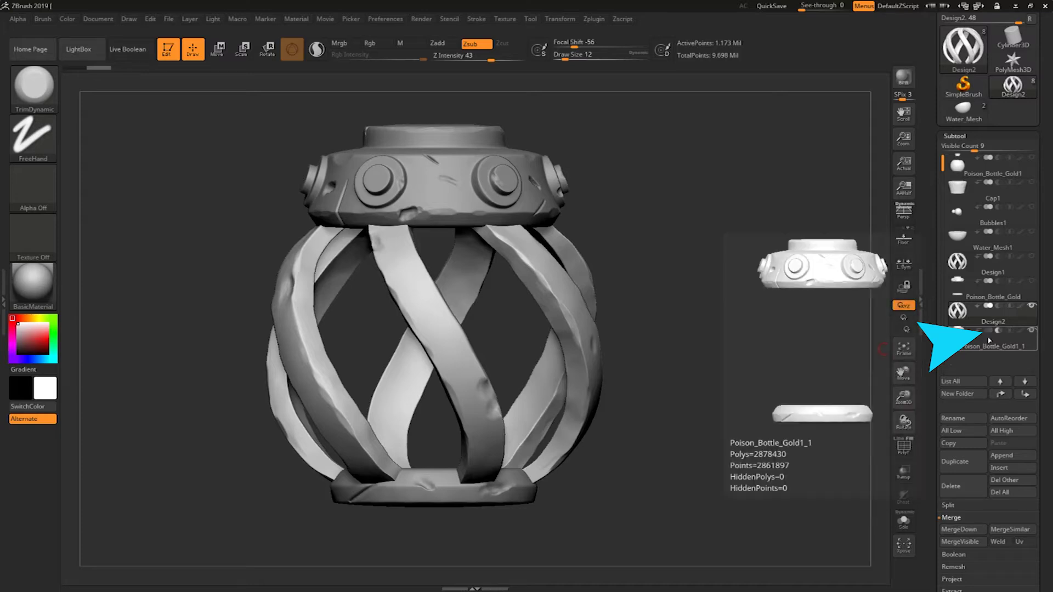
{"action": "left_click_drag", "start_coordinate": [788, 350], "coordinate": [831, 412]}
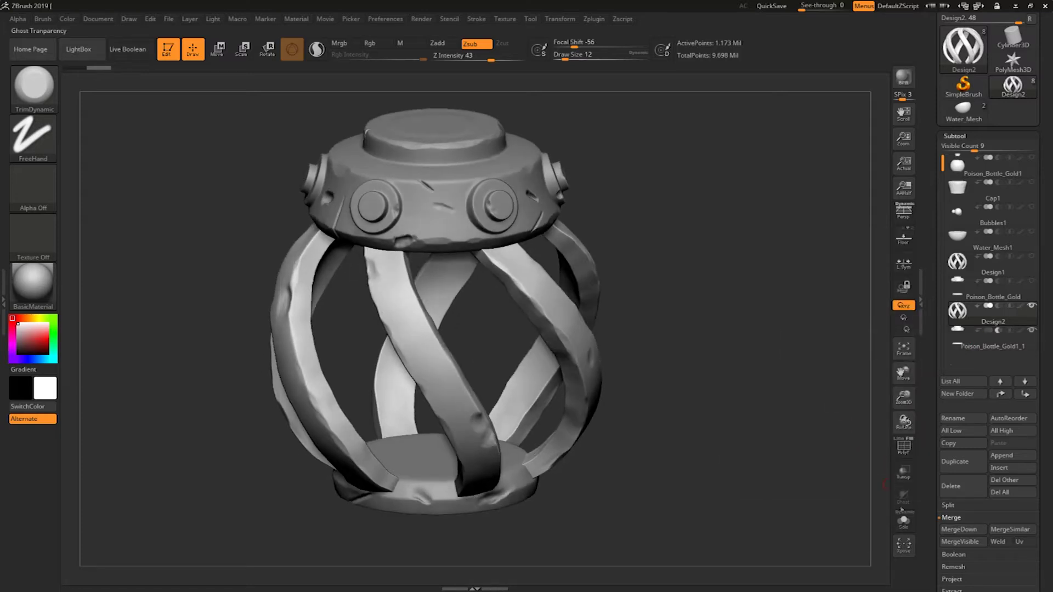
{"action": "left_click", "coordinate": [904, 473]}
Step: Turn off Transp and enable the Live Boolean preview
{"action": "left_click", "coordinate": [905, 474]}
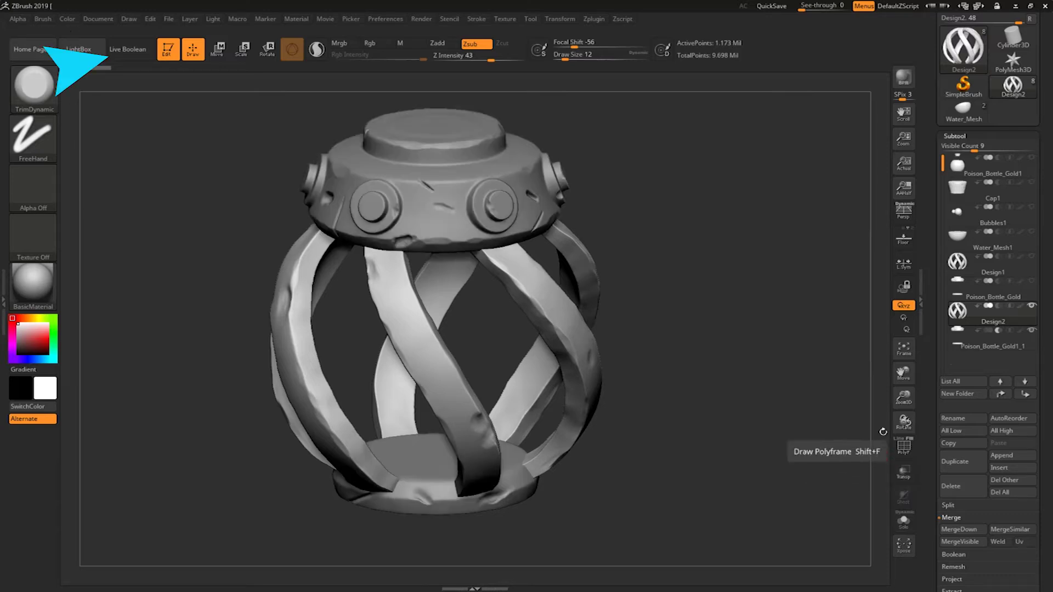
{"action": "left_click", "coordinate": [127, 49]}
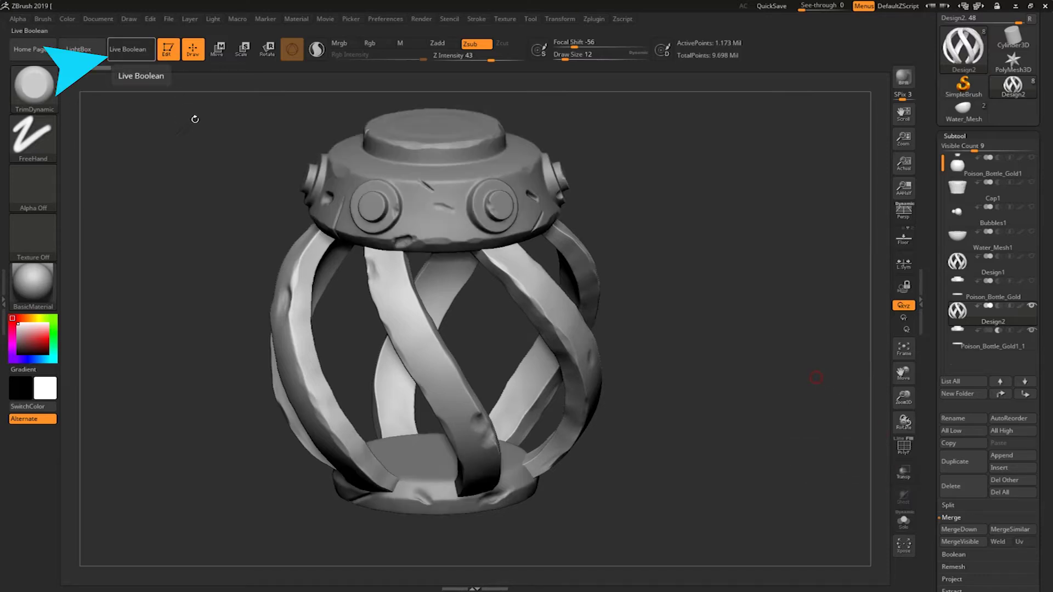
{"action": "mouse_move", "coordinate": [755, 348]}
{"action": "left_mouse_down"}
{"action": "mouse_move", "coordinate": [743, 340]}
{"action": "mouse_move", "coordinate": [765, 341]}
{"action": "mouse_move", "coordinate": [758, 360]}
{"action": "left_mouse_up"}
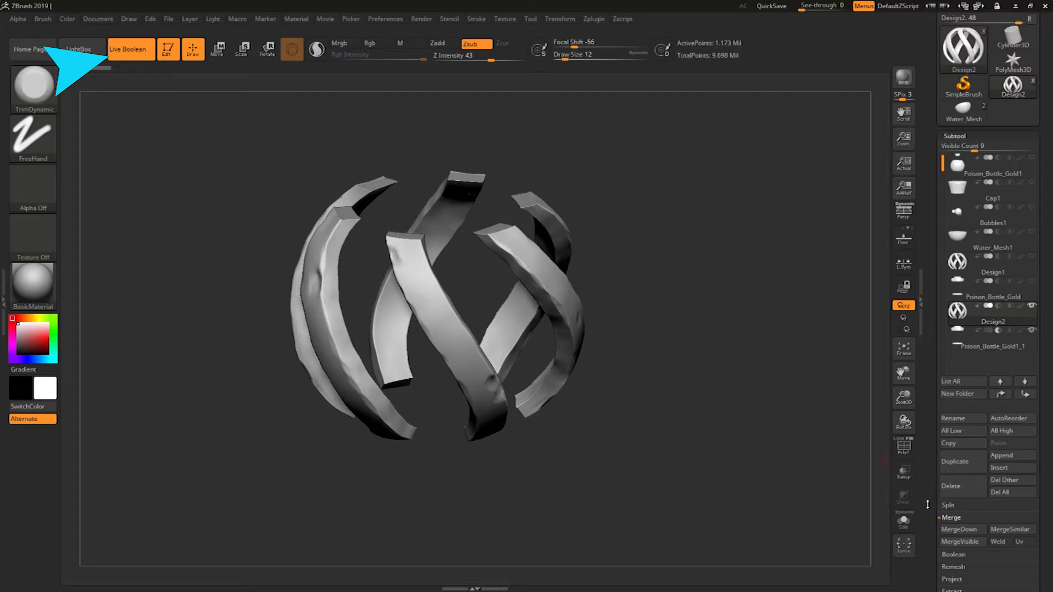
{"action": "scroll", "coordinate": [928, 504], "scroll_direction": "down", "scroll_amount": 3}
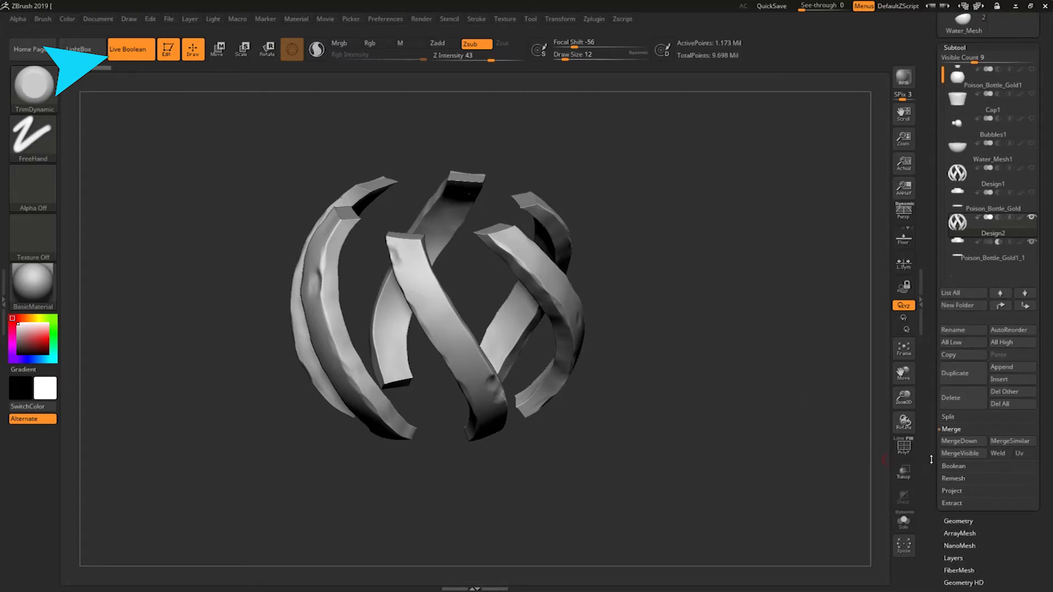
Step: Set Poison_Bottle_Gold1_1 to Subtract and inspect the trimmed cage ends
{"action": "left_click", "coordinate": [1010, 238]}
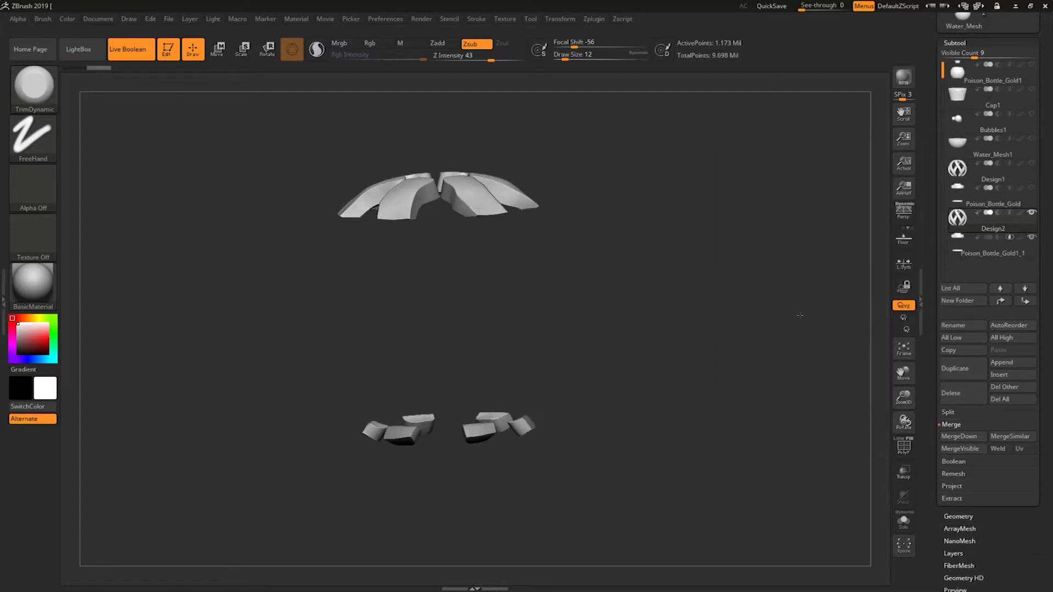
{"action": "left_click", "coordinate": [990, 237]}
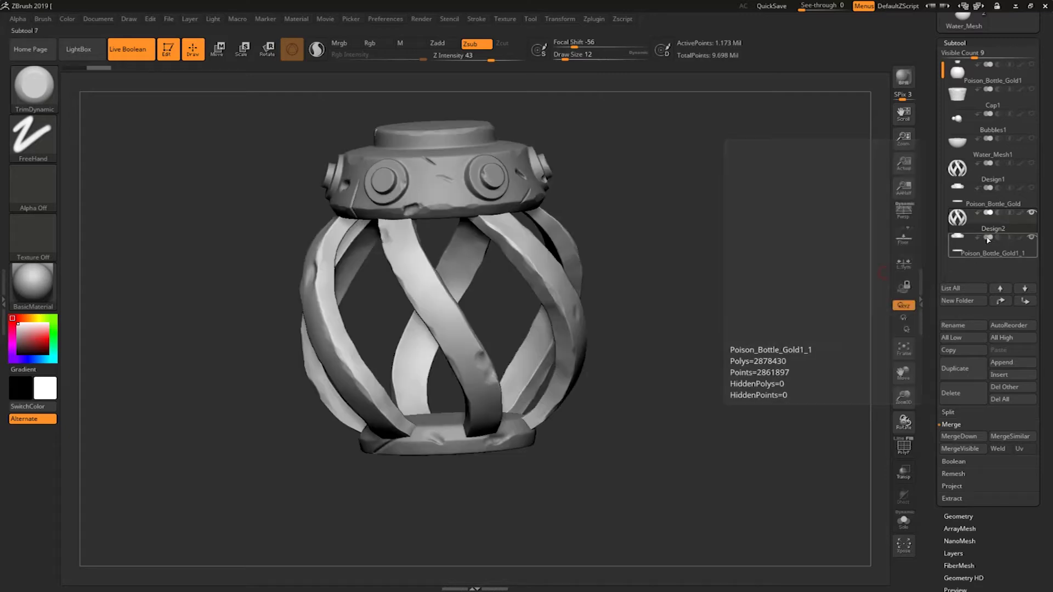
{"action": "left_click", "coordinate": [999, 239]}
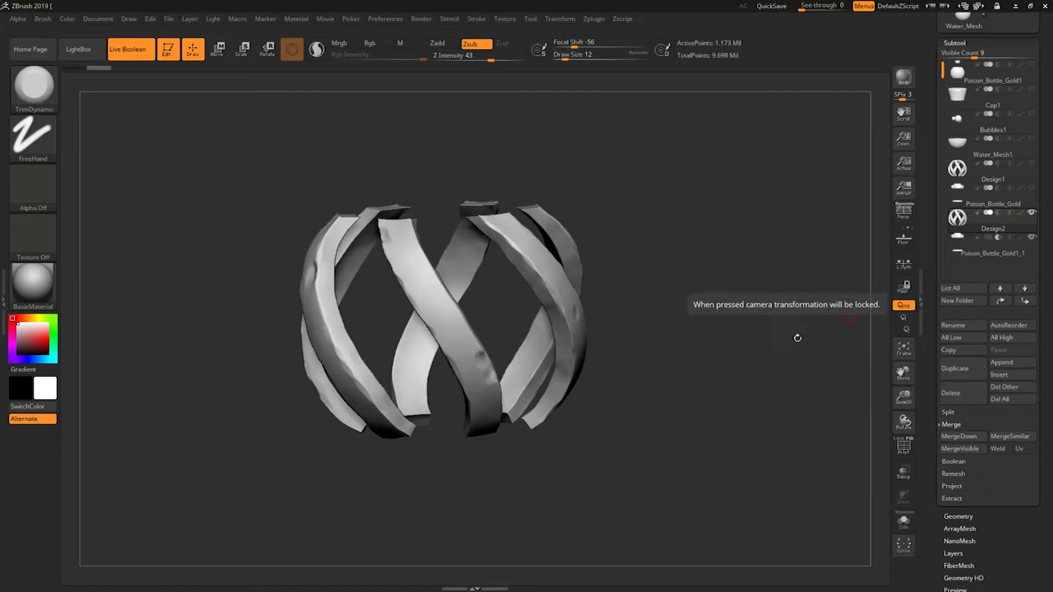
{"action": "mouse_move", "coordinate": [797, 338]}
{"action": "left_mouse_down"}
{"action": "mouse_move", "coordinate": [815, 318]}
{"action": "mouse_move", "coordinate": [790, 360]}
{"action": "left_mouse_up"}
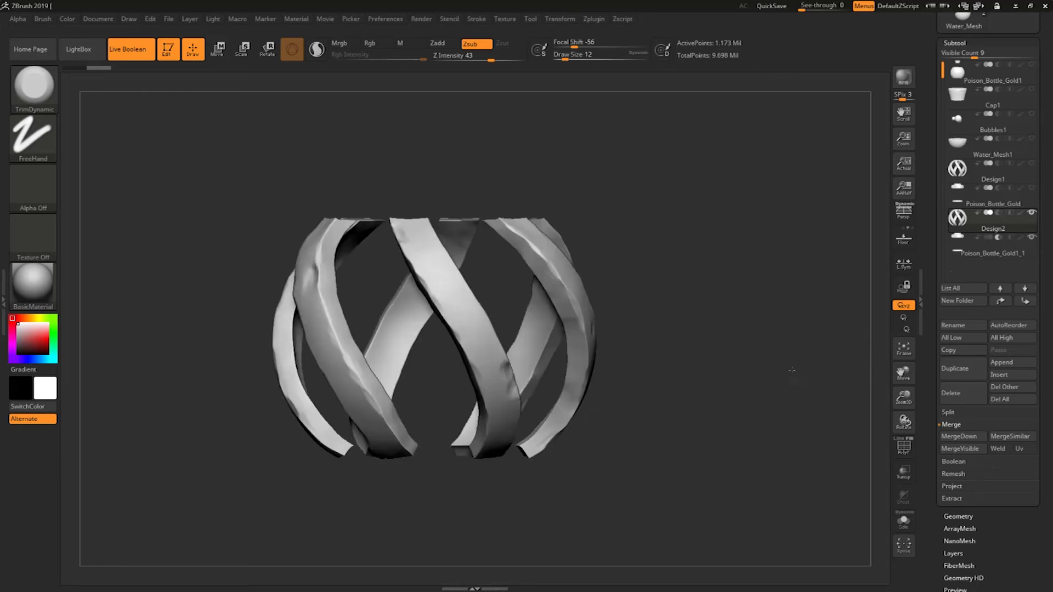
{"action": "mouse_move", "coordinate": [790, 383]}
{"action": "left_mouse_down"}
{"action": "mouse_move", "coordinate": [790, 359]}
{"action": "mouse_move", "coordinate": [790, 370]}
{"action": "mouse_move", "coordinate": [848, 350]}
{"action": "left_mouse_up"}
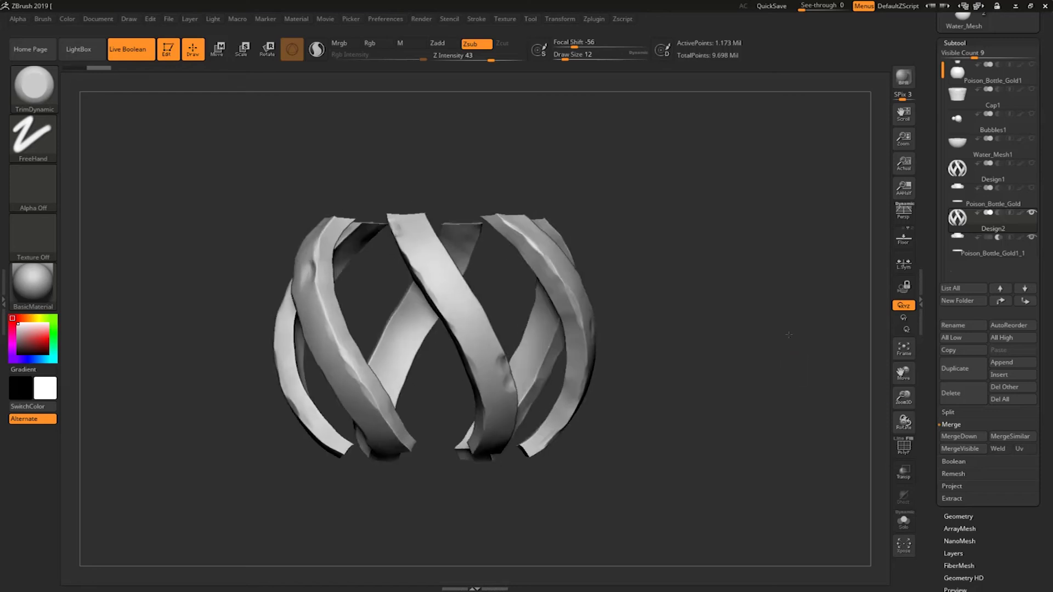
{"action": "scroll", "coordinate": [935, 507], "scroll_direction": "down", "scroll_amount": 2}
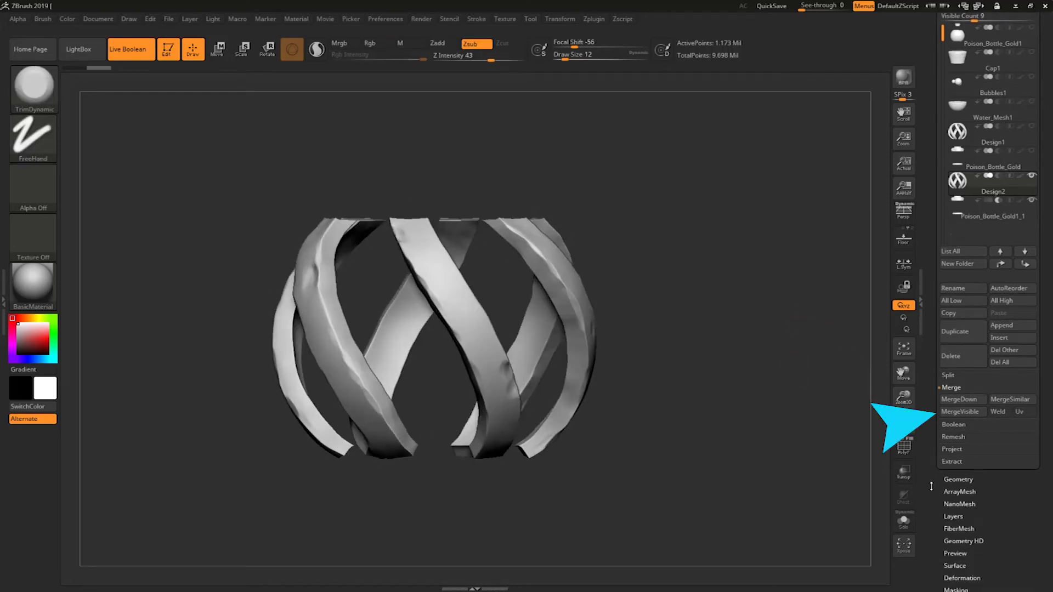
Step: Run Make Boolean Mesh to produce UMesh_Design2, then turn off Live Boolean
{"action": "left_click", "coordinate": [955, 422]}
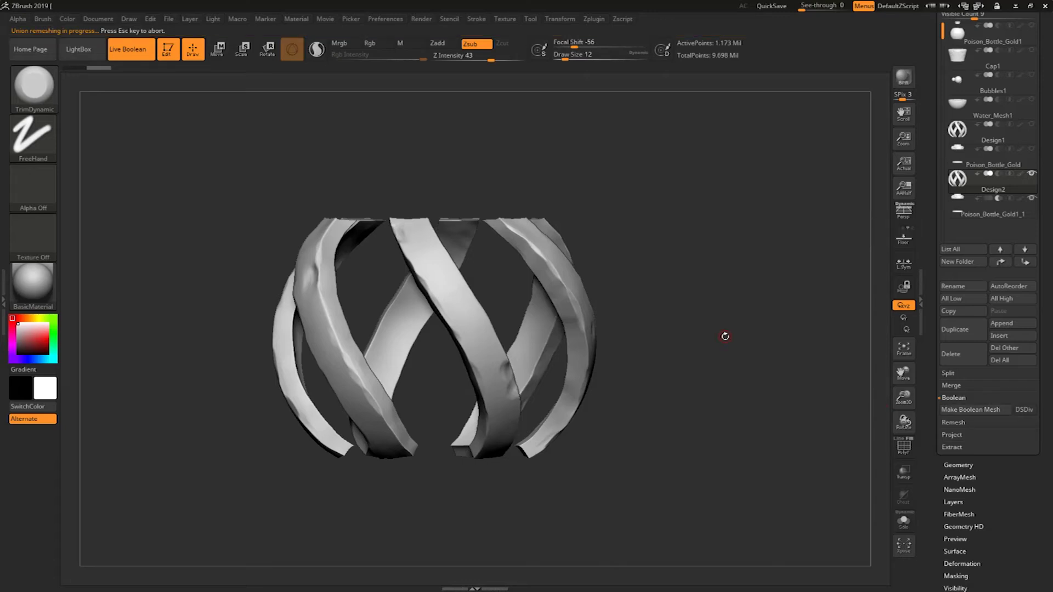
{"action": "left_click_drag", "start_coordinate": [929, 281], "coordinate": [925, 345]}
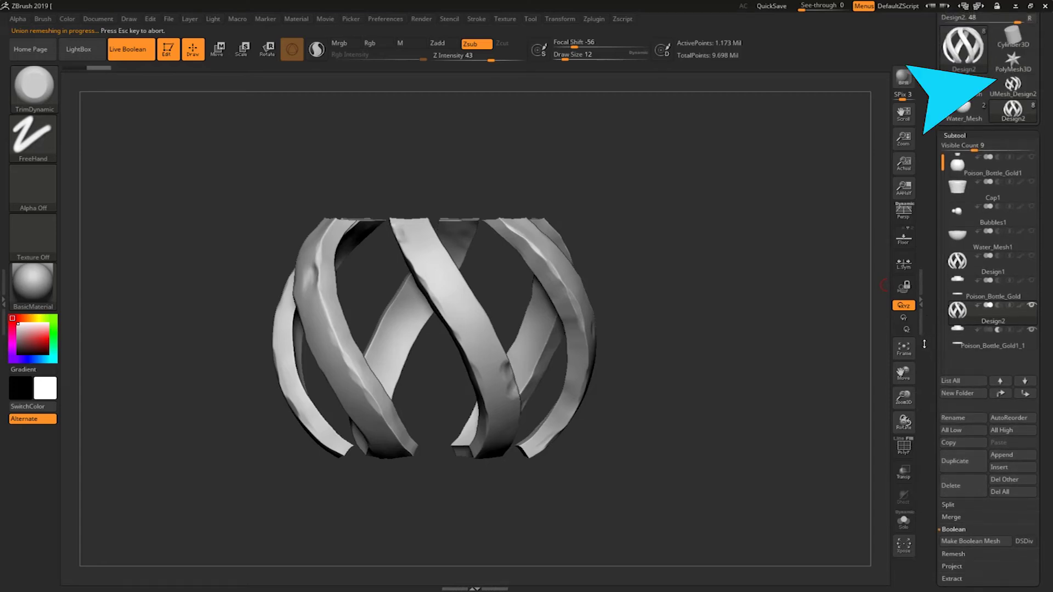
{"action": "scroll", "coordinate": [988, 165], "scroll_direction": "down", "scroll_amount": 1}
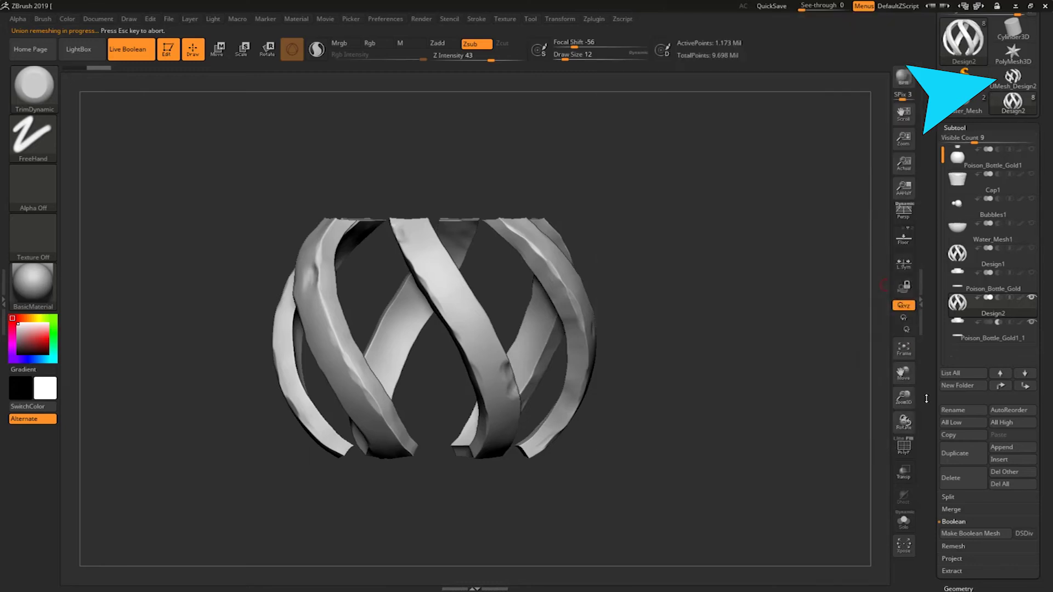
{"action": "scroll", "coordinate": [1014, 80], "scroll_direction": "down", "scroll_amount": 3}
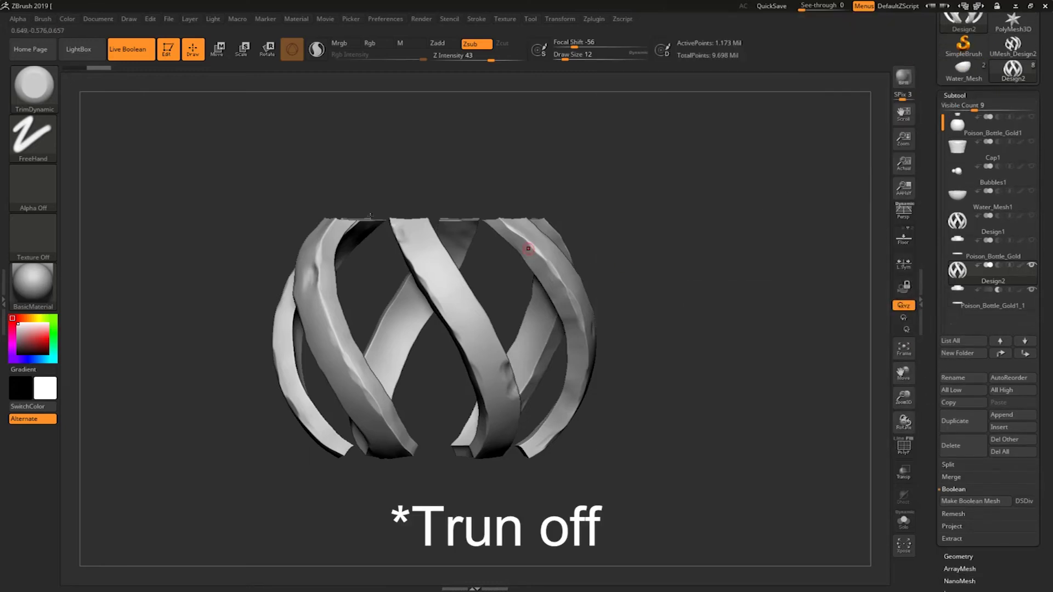
{"action": "left_click", "coordinate": [127, 48]}
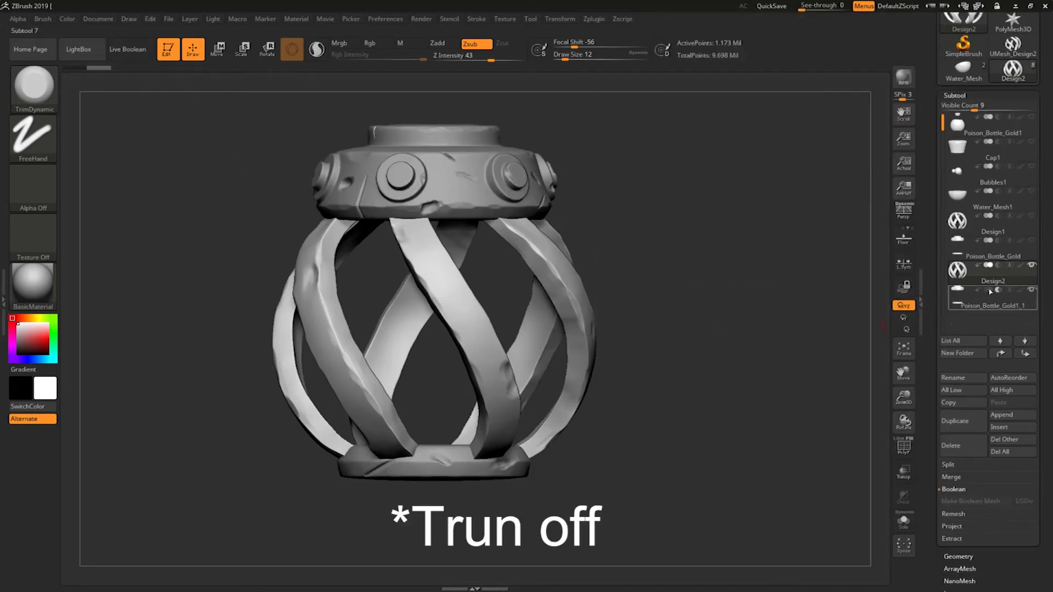
Step: Append UMesh_Design2 from the tool picker as a new subtool
{"action": "left_click", "coordinate": [1002, 418]}
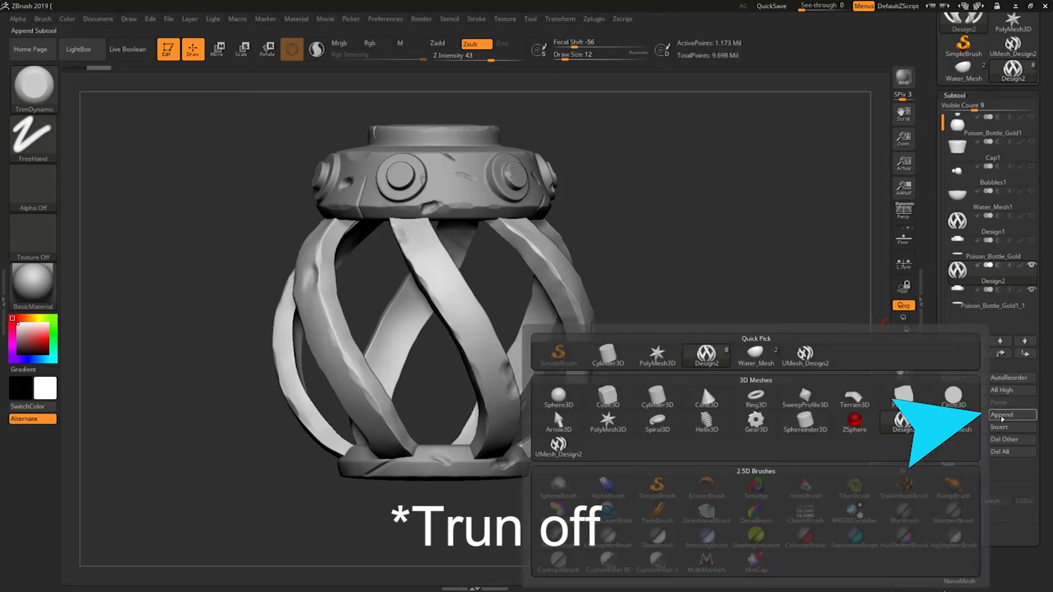
{"action": "mouse_move", "coordinate": [559, 447]}
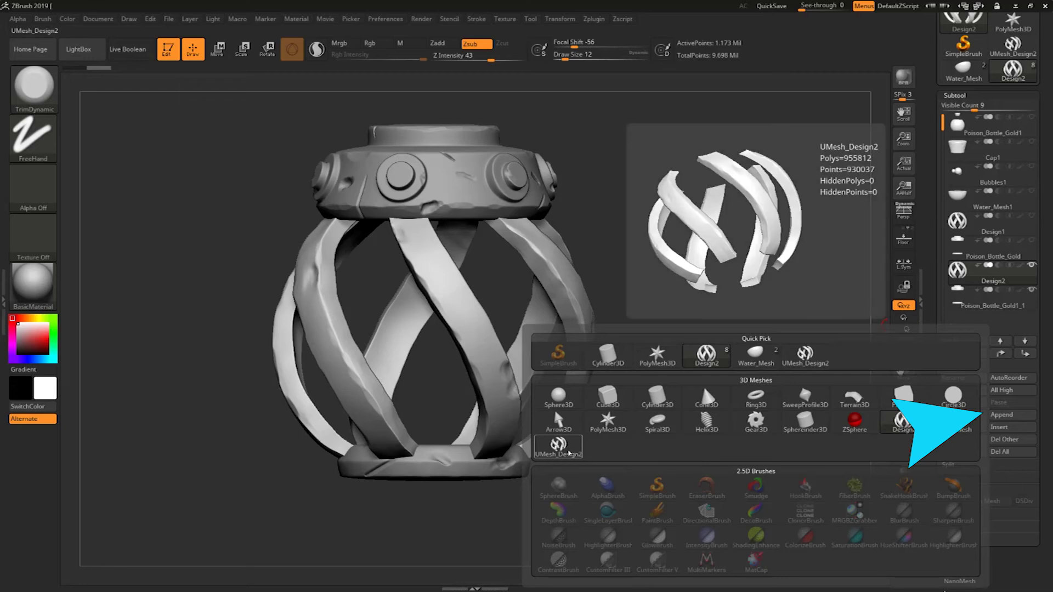
{"action": "left_click", "coordinate": [569, 452]}
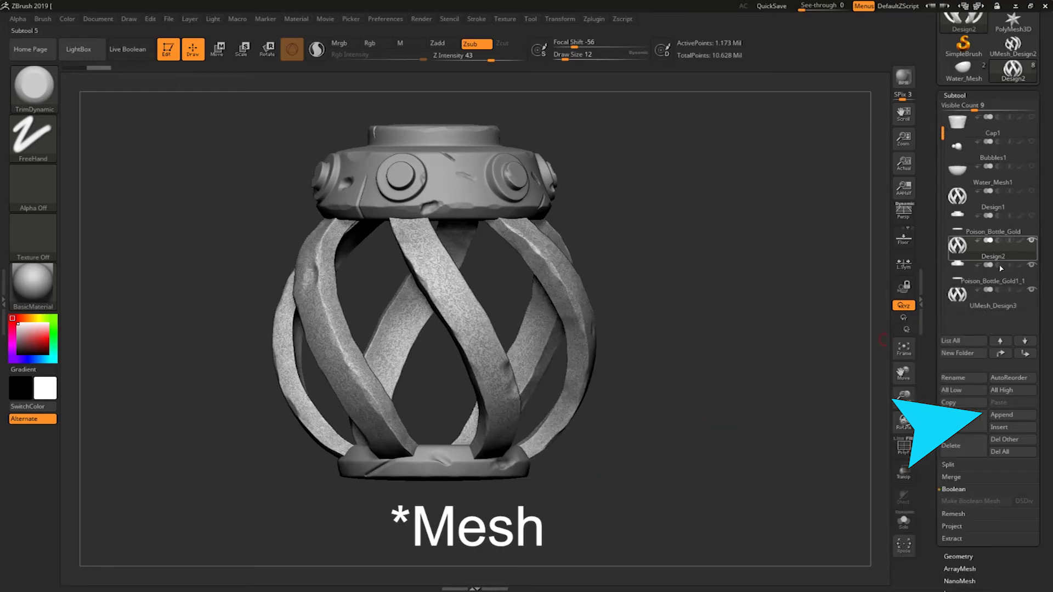
Step: Delete the Design2 and Poison_Bottle_Gold1_1 subtools, confirming each with OK
{"action": "left_click", "coordinate": [955, 445]}
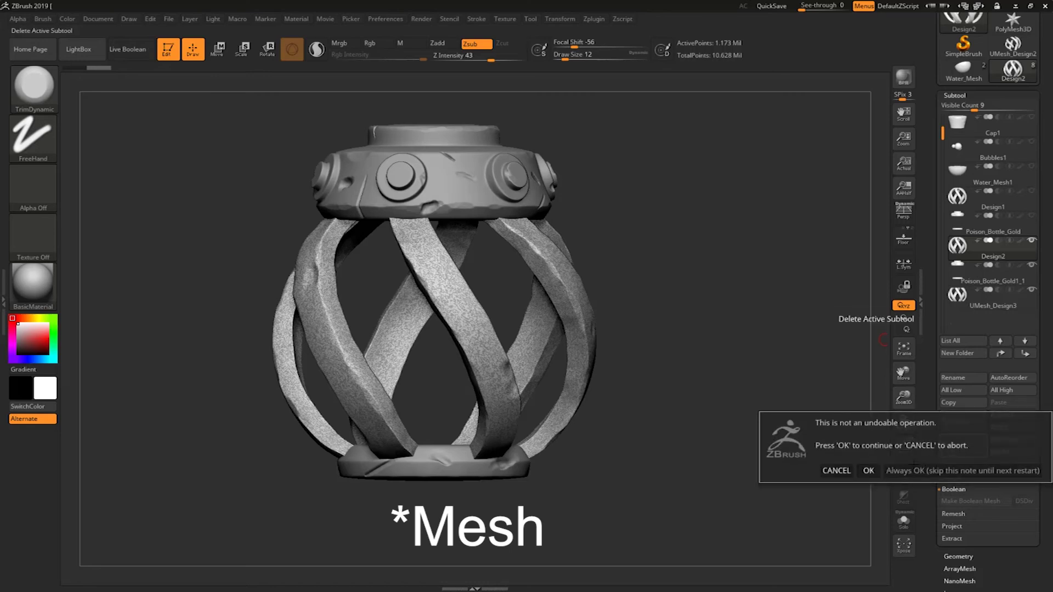
{"action": "left_click", "coordinate": [869, 471]}
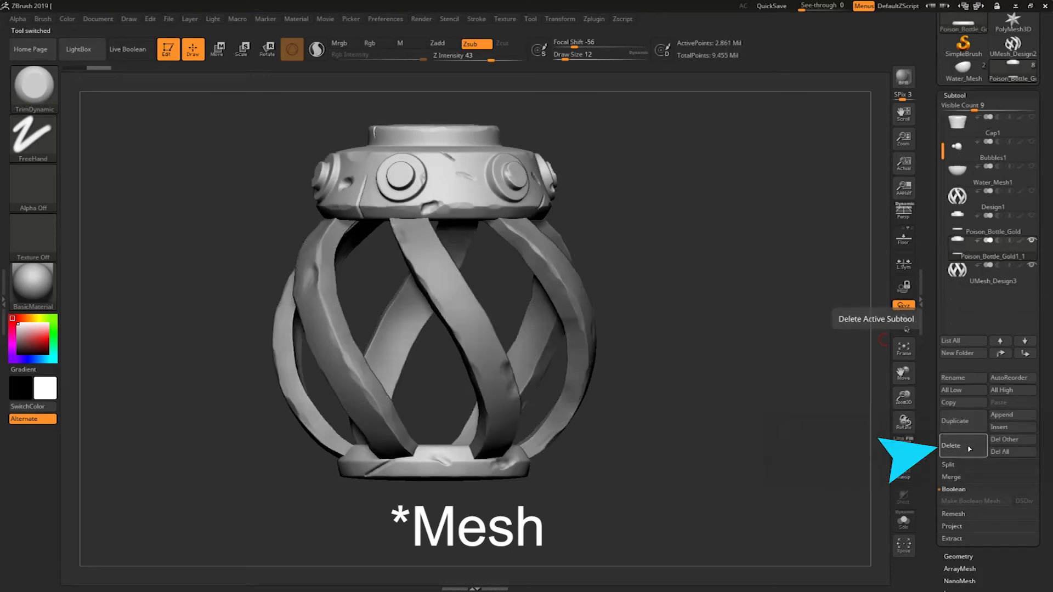
{"action": "left_click", "coordinate": [954, 444]}
{"action": "left_click", "coordinate": [870, 468]}
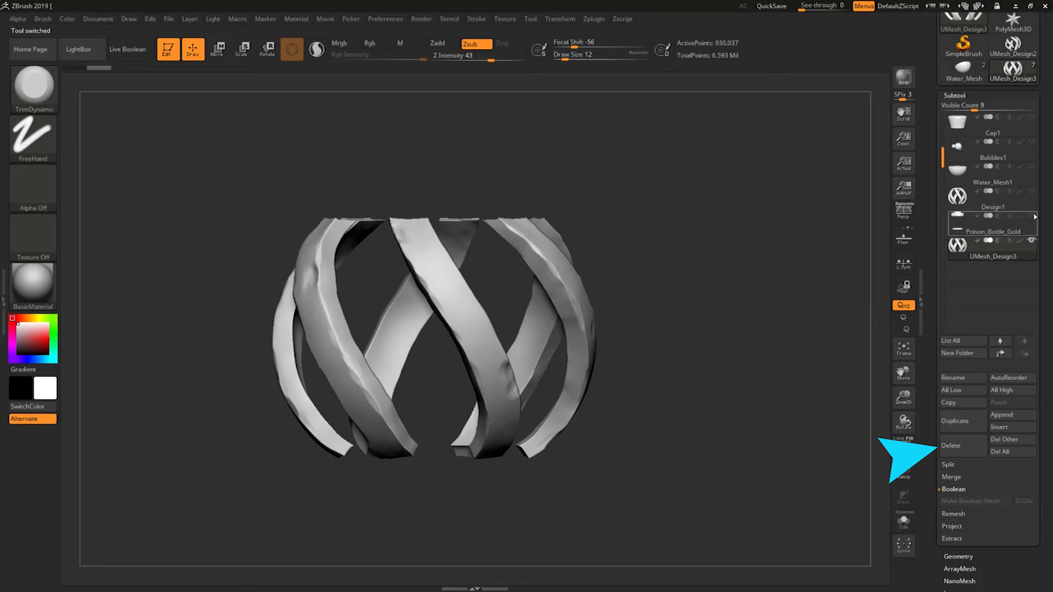
Step: Move Design1 to the bottom of the subtool list and make UMesh_Design3 active
{"action": "left_click_drag", "start_coordinate": [756, 333], "coordinate": [763, 330]}
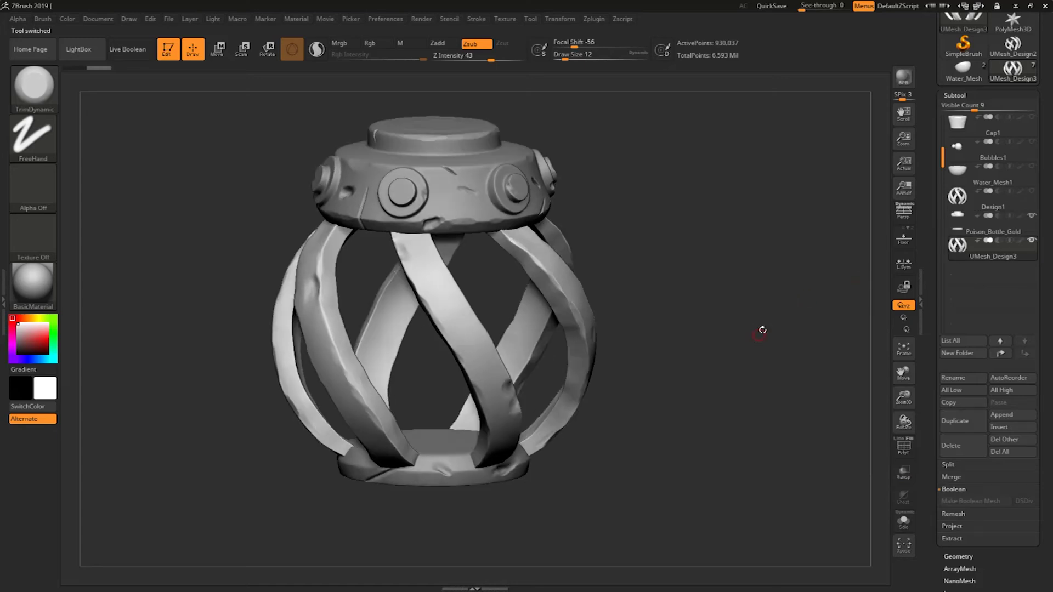
{"action": "left_click", "coordinate": [1000, 211]}
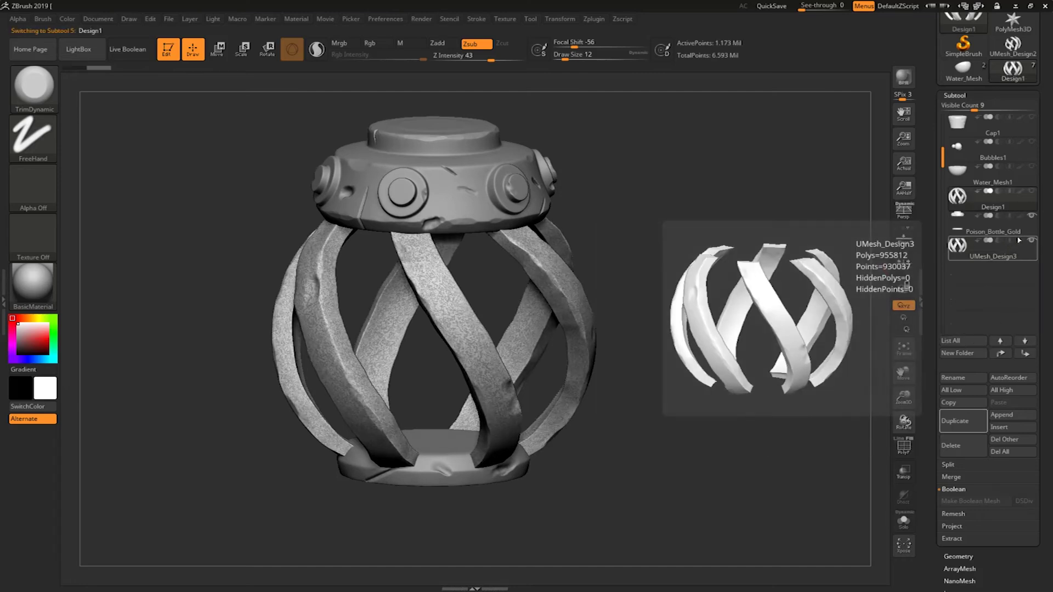
{"action": "left_click", "coordinate": [1024, 354]}
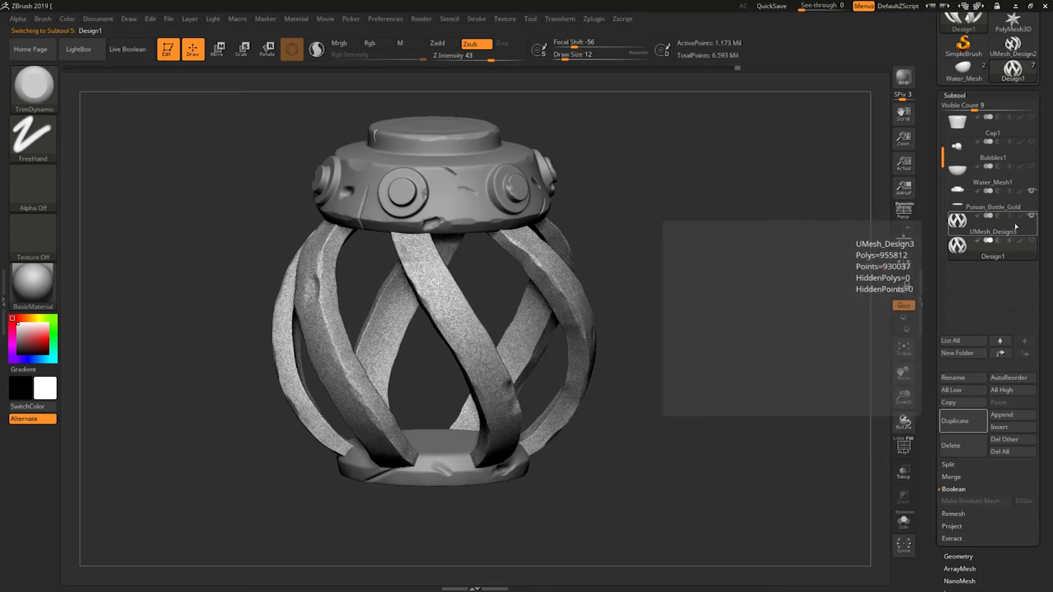
{"action": "left_click", "coordinate": [1035, 178]}
{"action": "left_click_drag", "start_coordinate": [944, 142], "coordinate": [943, 123]}
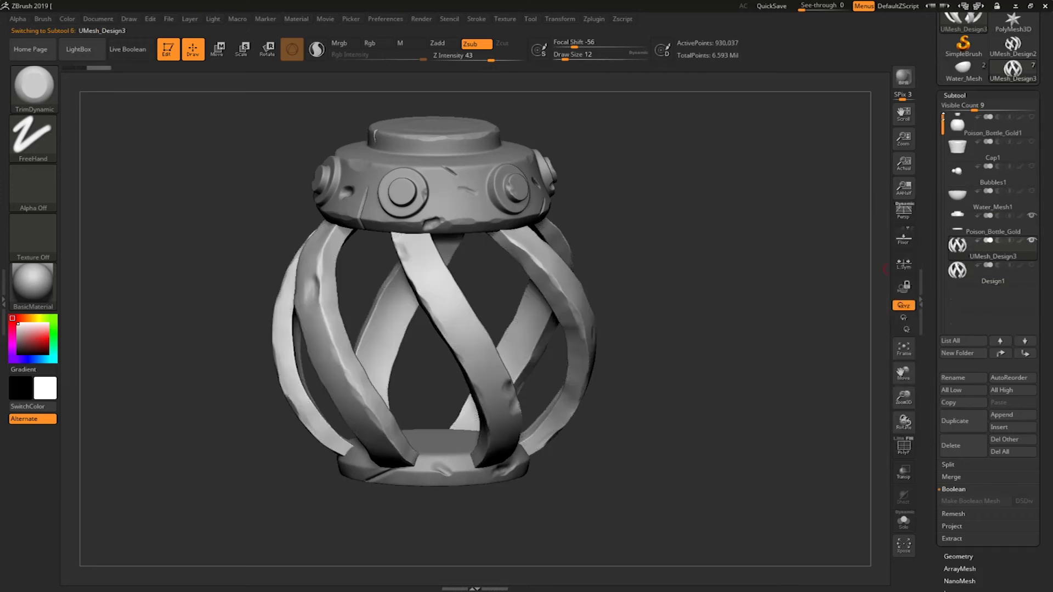
Step: Show the bottle body and cork again, try Solo, and turn on Transp
{"action": "left_click", "coordinate": [1034, 120]}
{"action": "left_click", "coordinate": [1032, 142]}
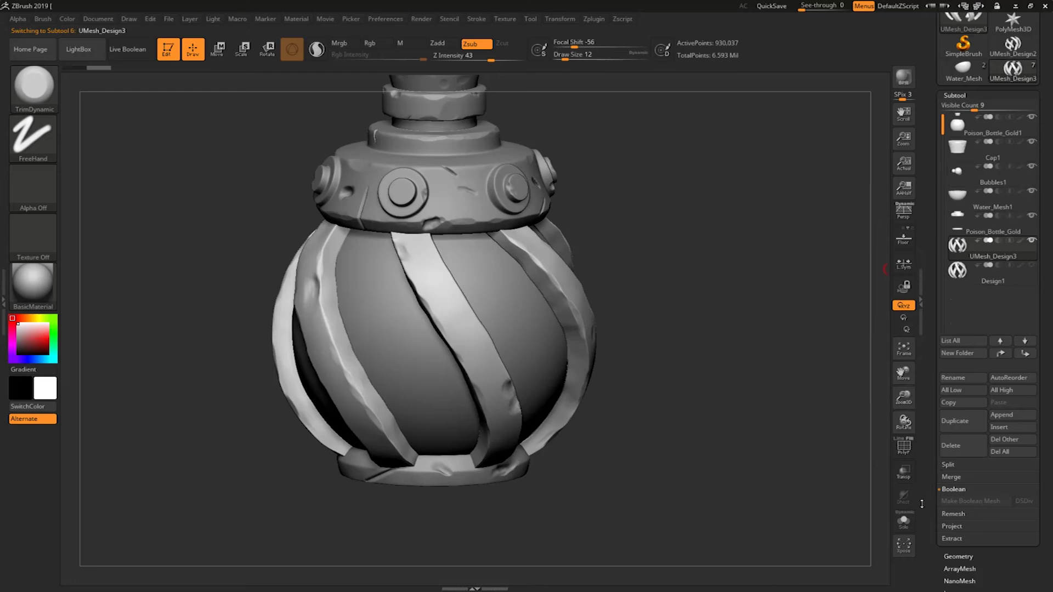
{"action": "left_click", "coordinate": [905, 523]}
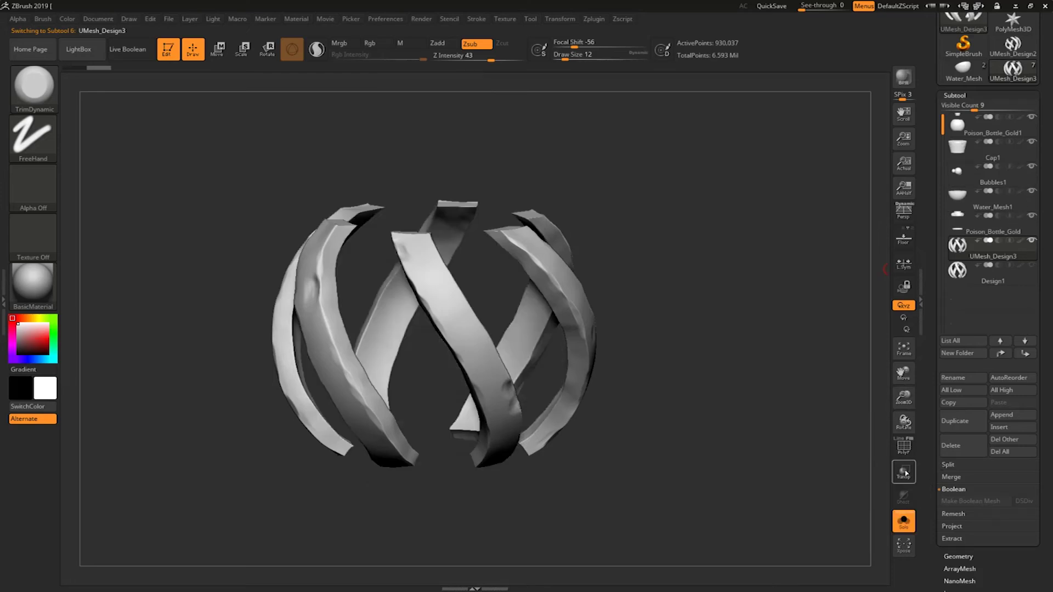
{"action": "left_click", "coordinate": [903, 472]}
{"action": "left_click", "coordinate": [905, 523]}
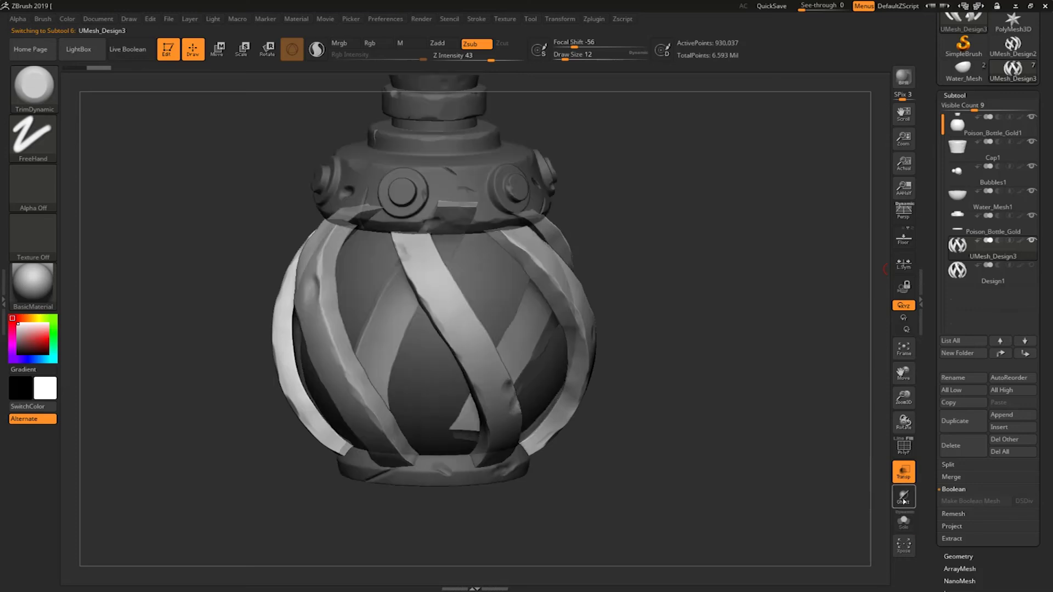
Step: Enable Ghost, hide the glass body, and rotate to inspect the overlapping cage ribbons
{"action": "left_click", "coordinate": [904, 497]}
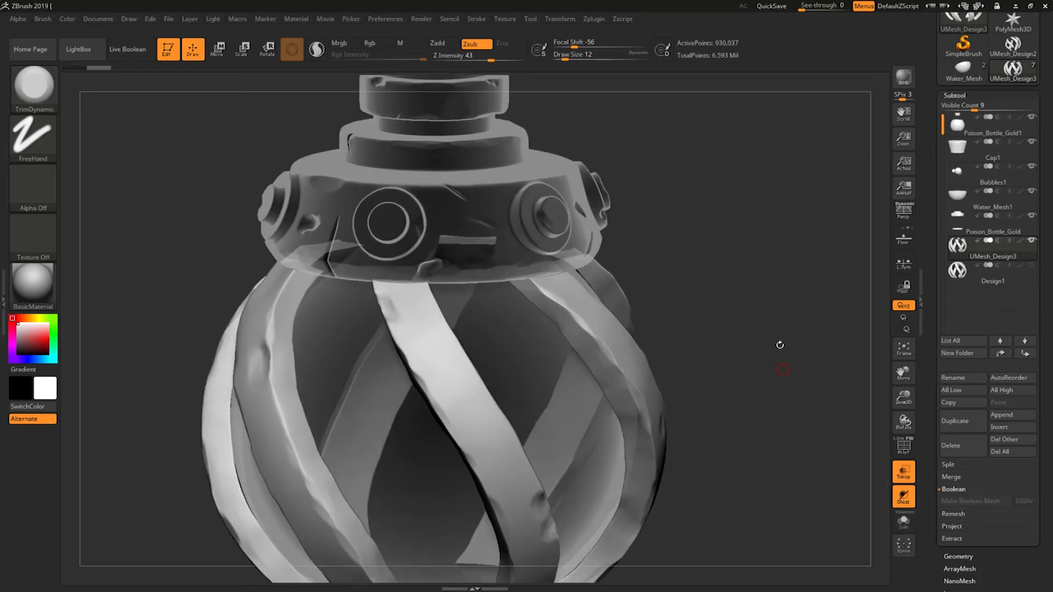
{"action": "mouse_move", "coordinate": [780, 345]}
{"action": "left_mouse_down"}
{"action": "mouse_move", "coordinate": [815, 338]}
{"action": "mouse_move", "coordinate": [882, 290]}
{"action": "left_mouse_up"}
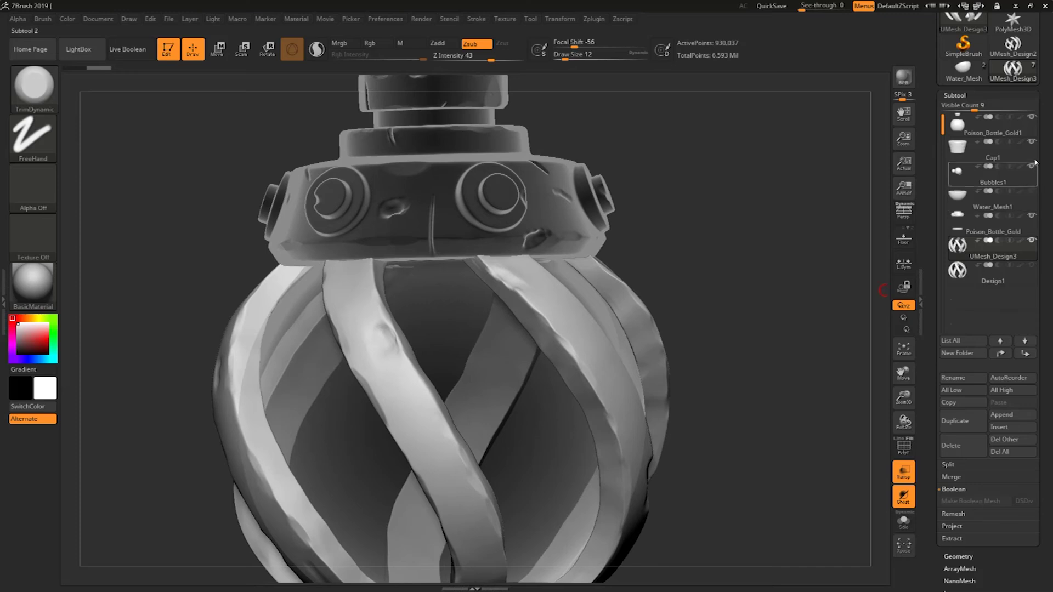
{"action": "left_click", "coordinate": [1032, 120]}
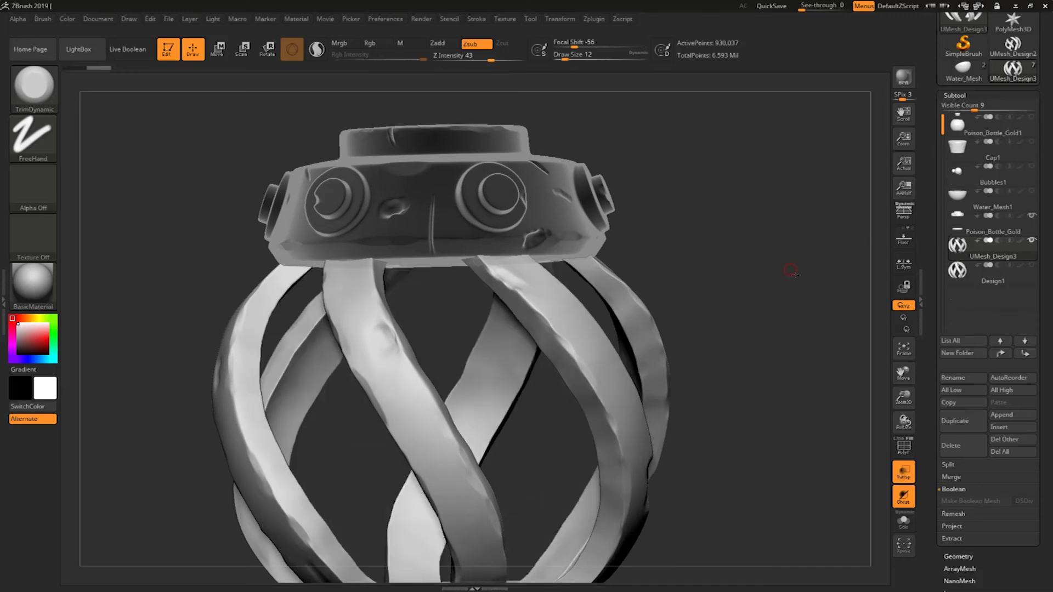
{"action": "mouse_move", "coordinate": [791, 271]}
{"action": "left_mouse_down"}
{"action": "mouse_move", "coordinate": [815, 278]}
{"action": "mouse_move", "coordinate": [803, 278]}
{"action": "mouse_move", "coordinate": [822, 262]}
{"action": "mouse_move", "coordinate": [804, 285]}
{"action": "mouse_move", "coordinate": [883, 358]}
{"action": "left_mouse_up"}
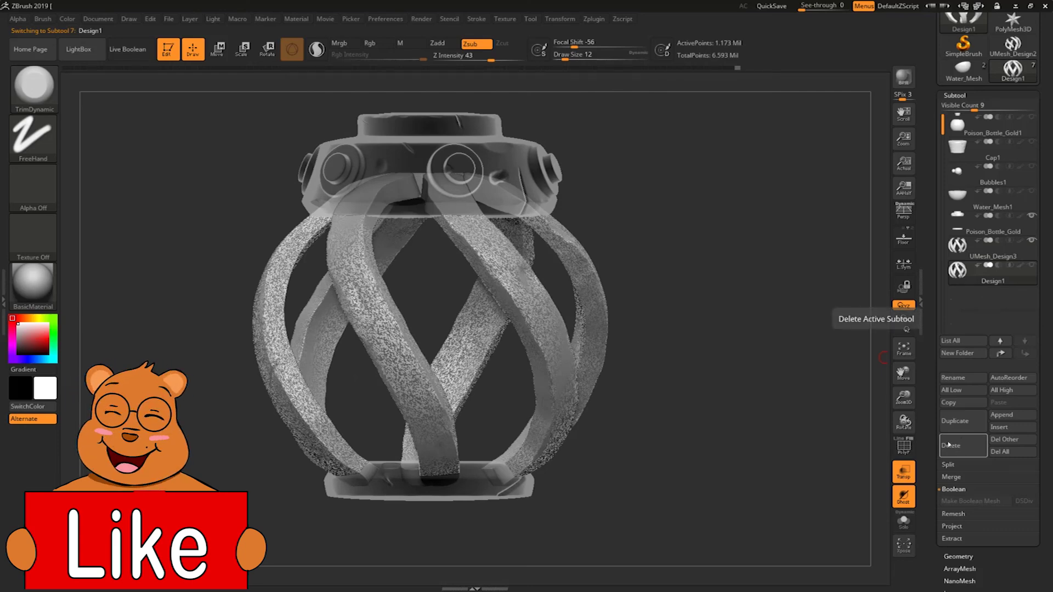
Step: Delete the old Design1 cage subtool and confirm with OK
{"action": "mouse_move", "coordinate": [831, 429]}
{"action": "left_mouse_down"}
{"action": "mouse_move", "coordinate": [817, 483]}
{"action": "mouse_move", "coordinate": [587, 535]}
{"action": "left_mouse_up"}
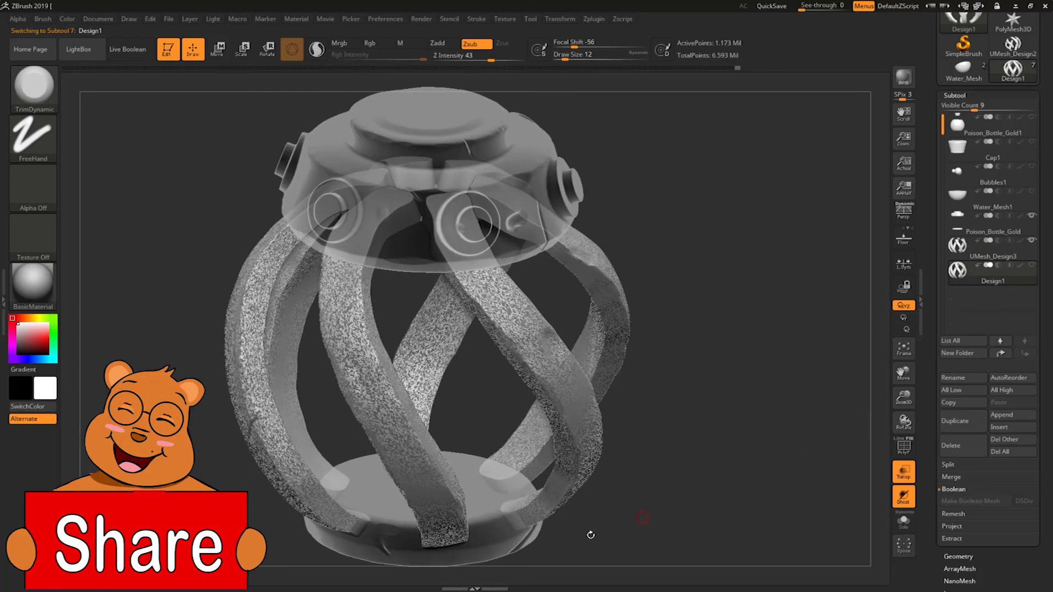
{"action": "left_click", "coordinate": [964, 445]}
{"action": "left_click", "coordinate": [865, 468]}
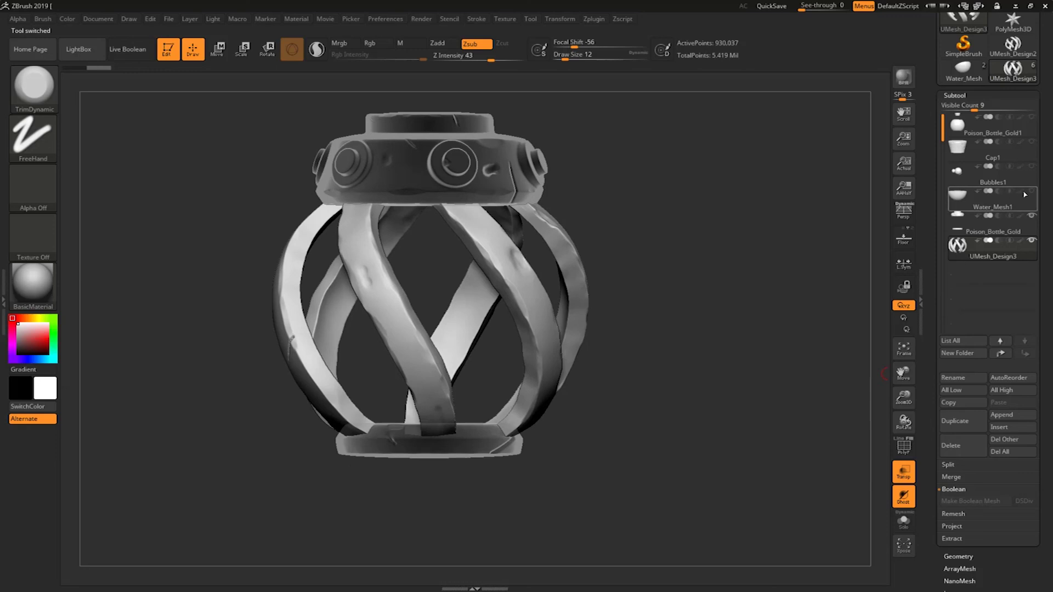
Step: Show Water_Mesh1, set Visible Count to 11, and turn off Transp
{"action": "left_click", "coordinate": [1033, 191]}
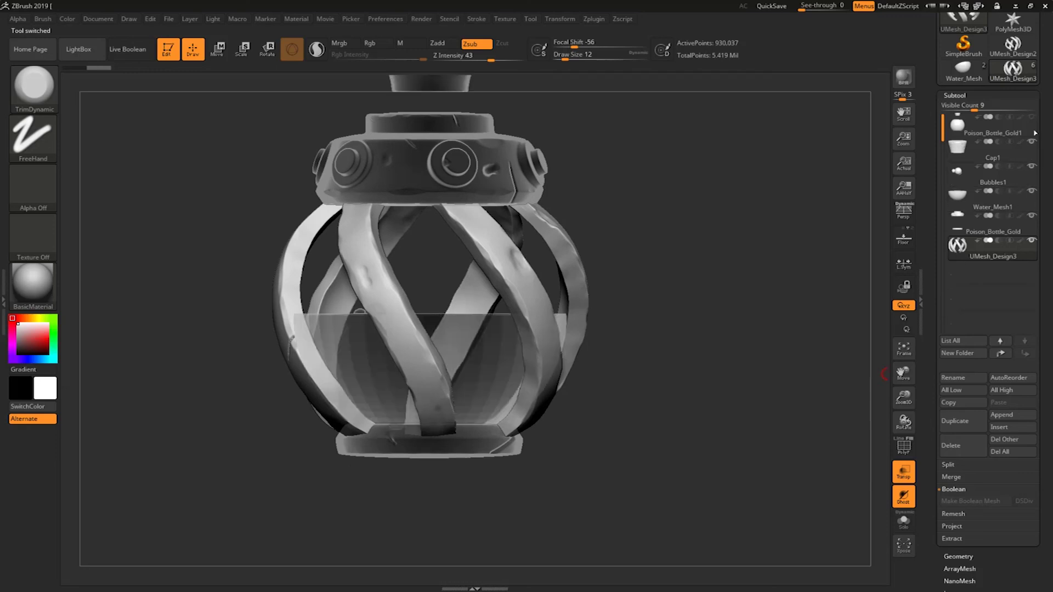
{"action": "left_click", "coordinate": [1033, 191]}
{"action": "left_click_drag", "start_coordinate": [967, 106], "coordinate": [983, 107]}
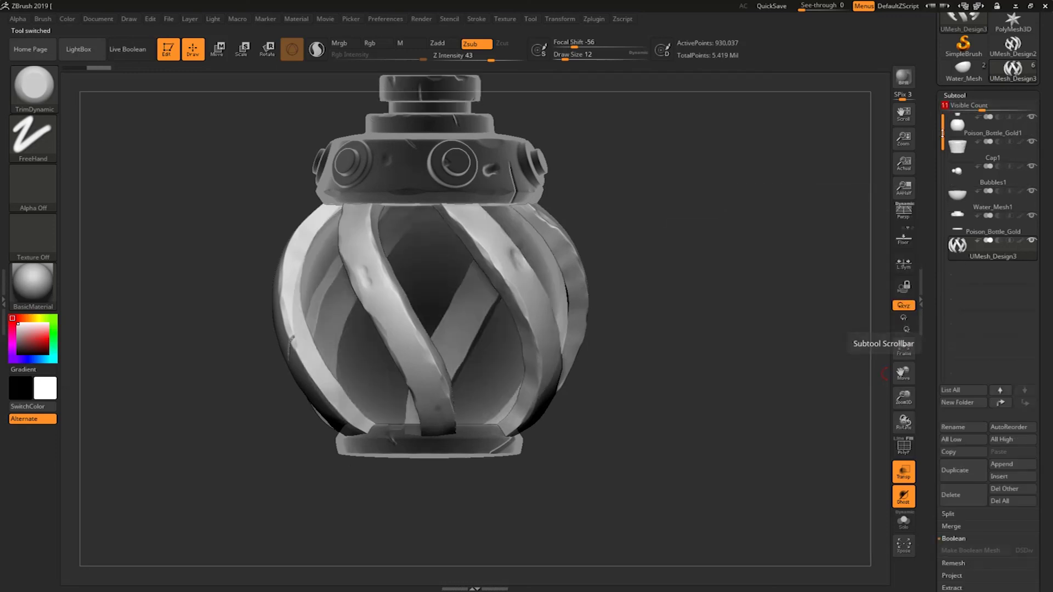
{"action": "left_click_drag", "start_coordinate": [779, 316], "coordinate": [856, 448]}
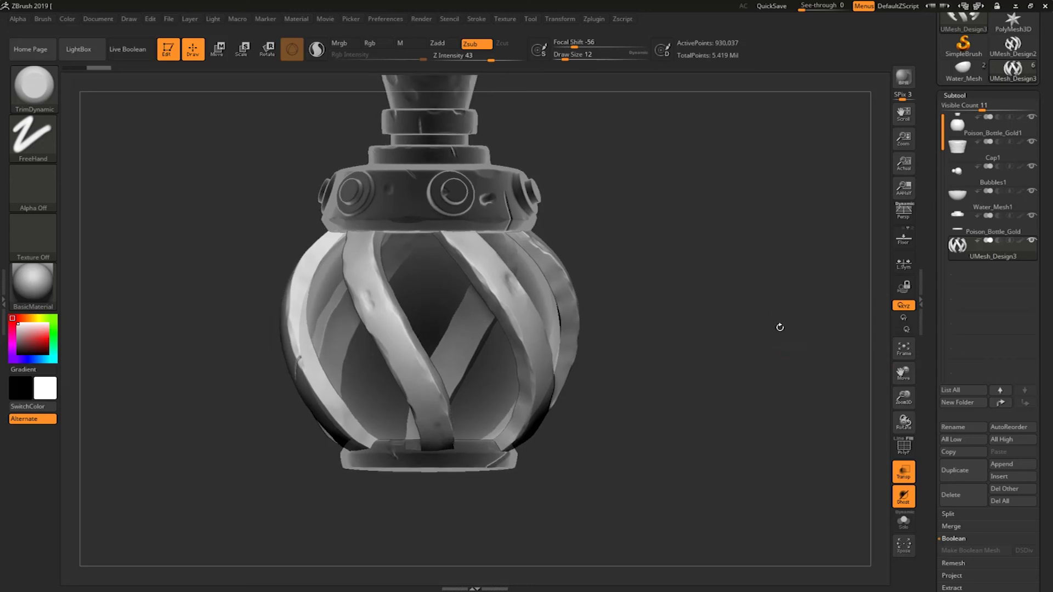
{"action": "left_click", "coordinate": [903, 478]}
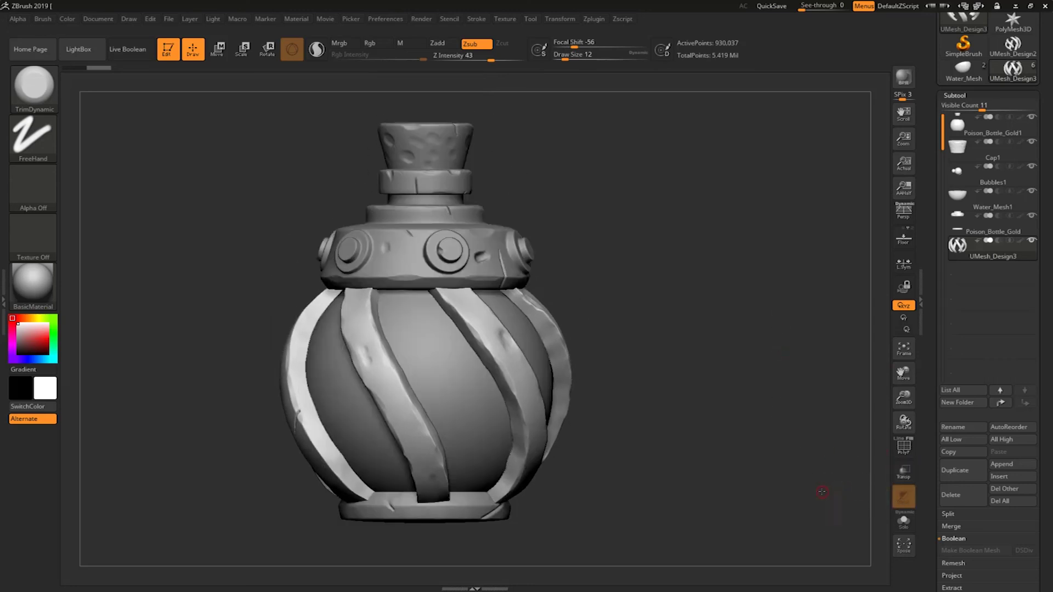
{"action": "left_click_drag", "start_coordinate": [822, 492], "coordinate": [790, 514]}
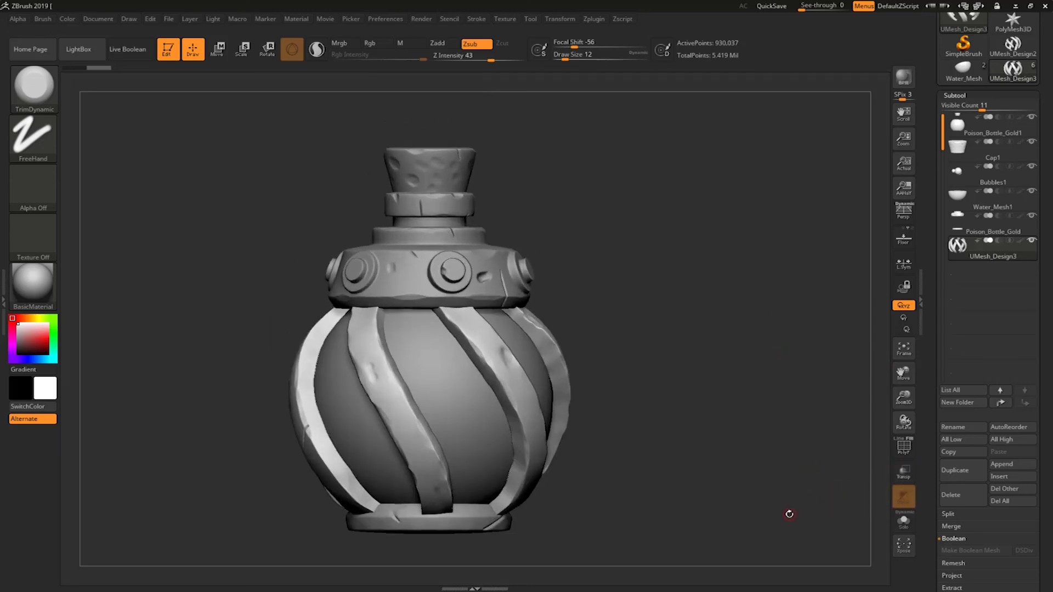